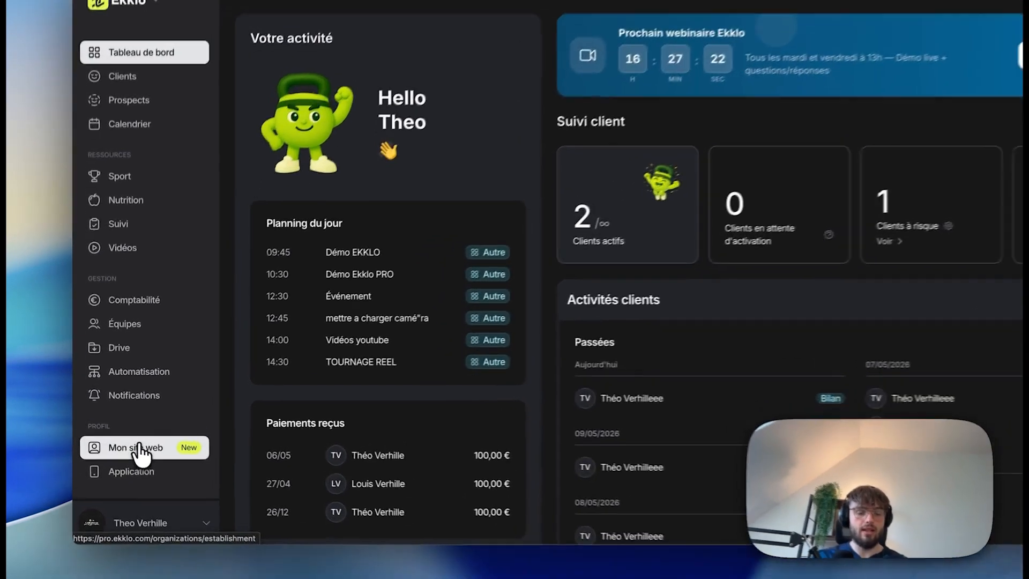
Step: Open the Mon site web configuration and view the coach's public page on find.ekklo.com
{"action": "left_click", "coordinate": [127, 443]}
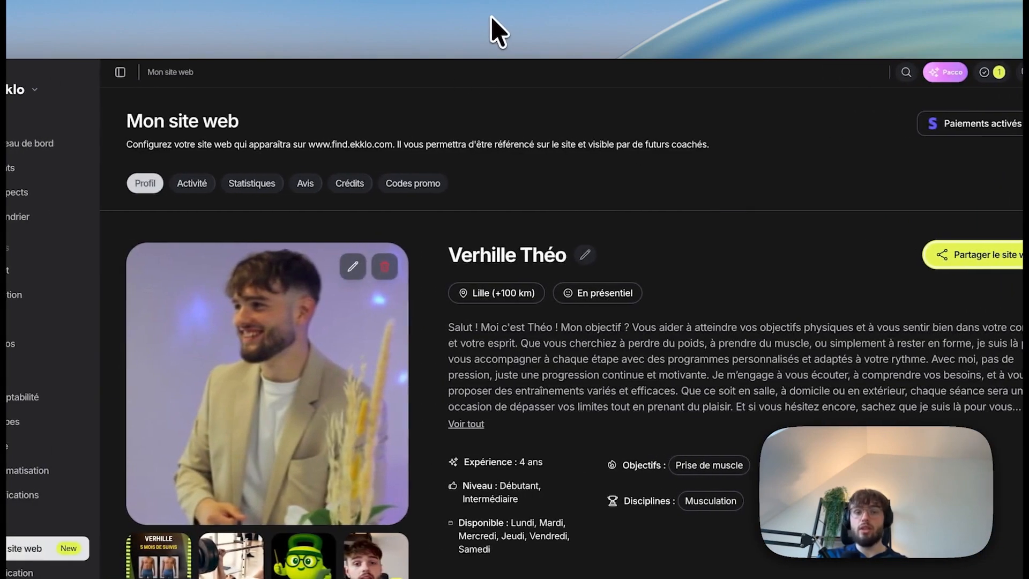
{"action": "left_click", "coordinate": [491, 18]}
{"action": "type", "text": "https://find.ekklo.com/coachs/verhille-theo"}
{"action": "key", "text": "Return"}
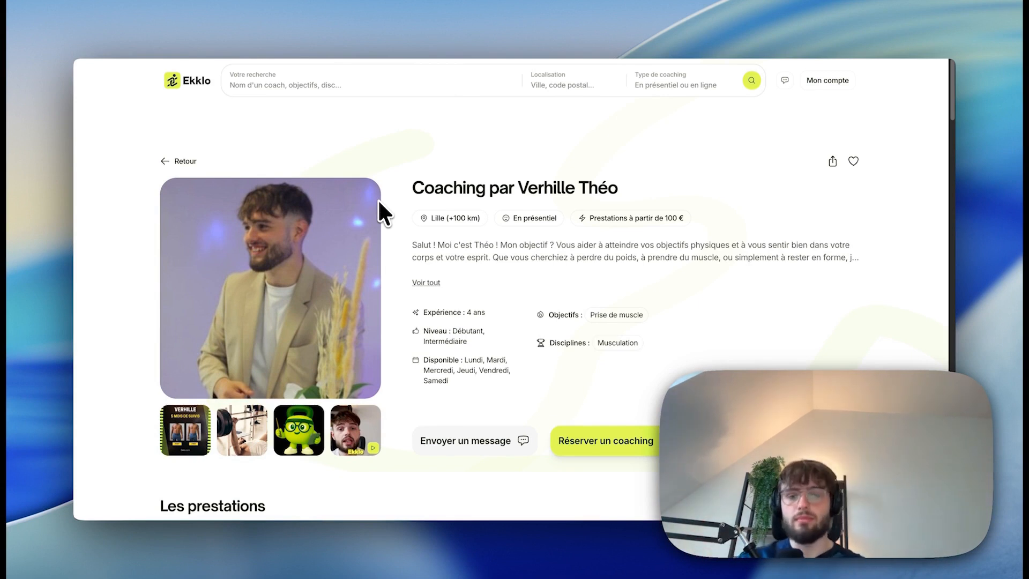
{"action": "scroll", "coordinate": [378, 209], "scroll_direction": "down", "scroll_amount": 2}
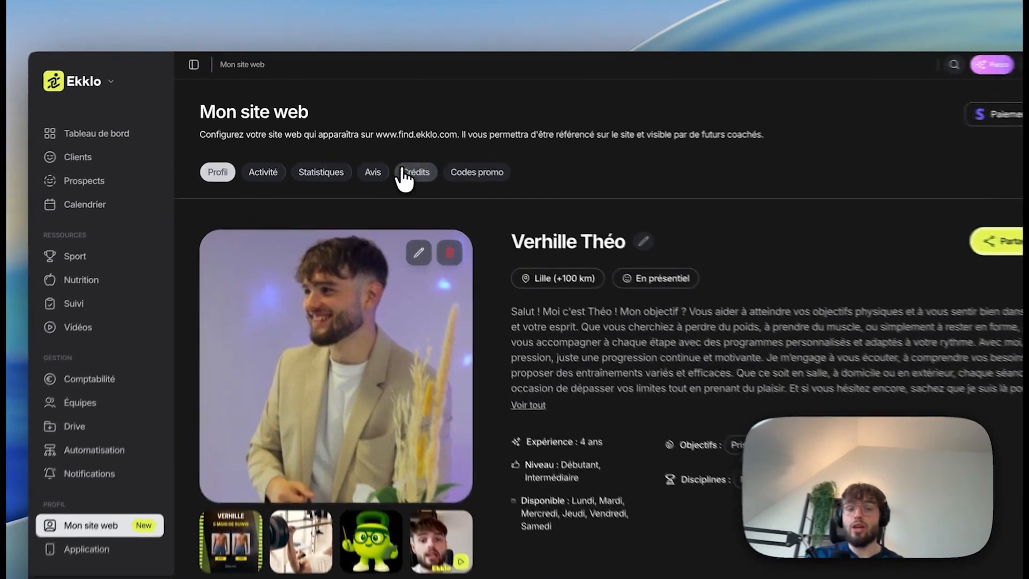
Step: Look at the clients' credit balances under Mon site web and return to the profile view
{"action": "left_click", "coordinate": [385, 156]}
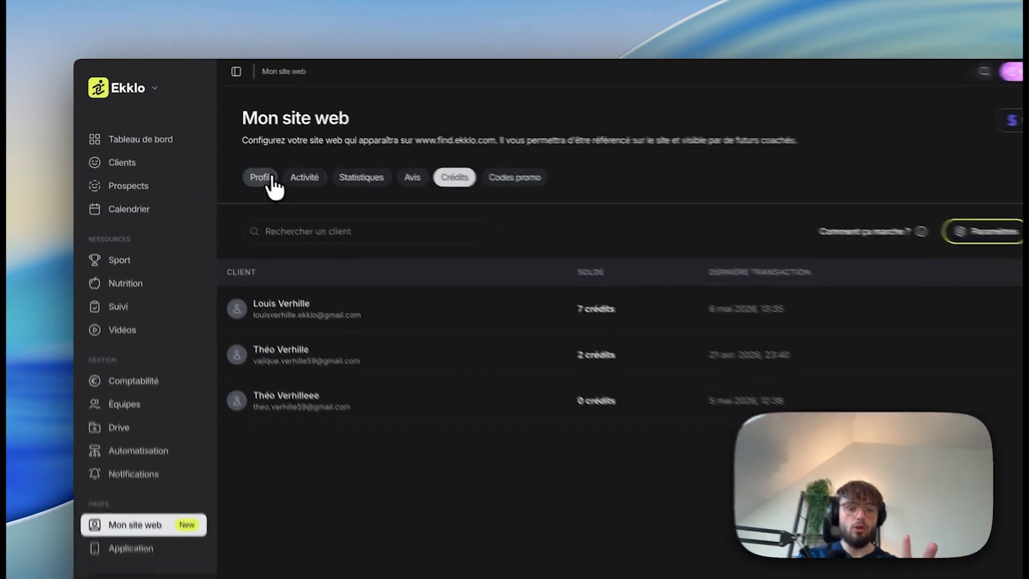
{"action": "left_click", "coordinate": [235, 155]}
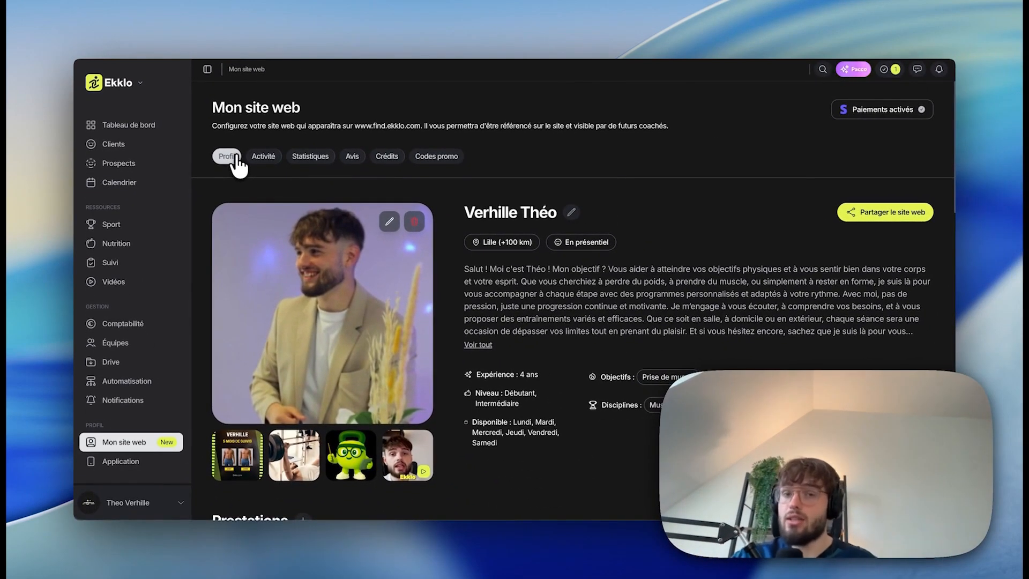
Step: Browse the website profile's services and presentation, and open the opening hours for editing
{"action": "scroll", "coordinate": [852, 152], "scroll_direction": "down", "scroll_amount": 5}
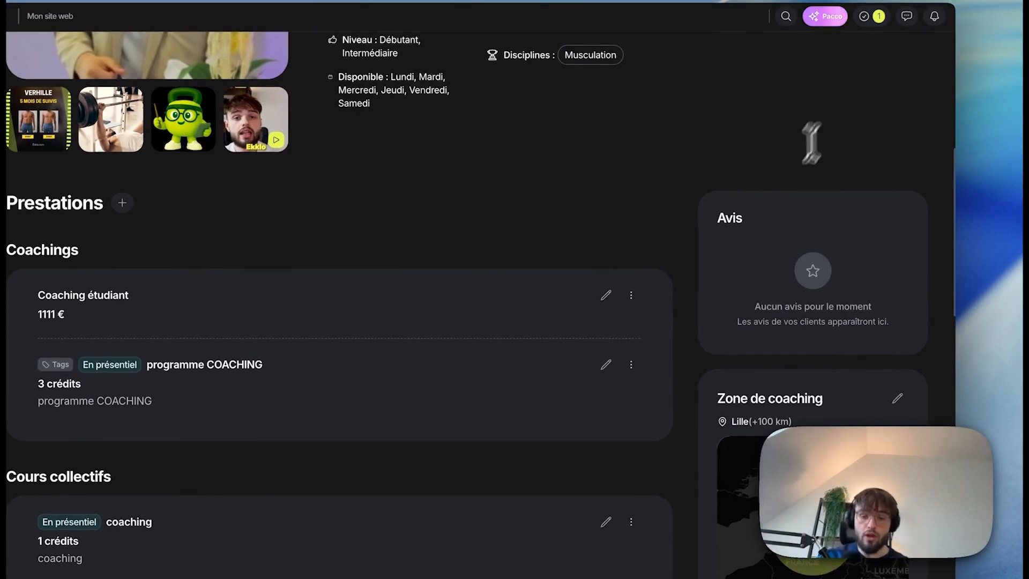
{"action": "scroll", "coordinate": [670, 271], "scroll_direction": "down", "scroll_amount": 4}
{"action": "scroll", "coordinate": [670, 271], "scroll_direction": "down", "scroll_amount": 13}
{"action": "scroll", "coordinate": [664, 275], "scroll_direction": "up", "scroll_amount": 3}
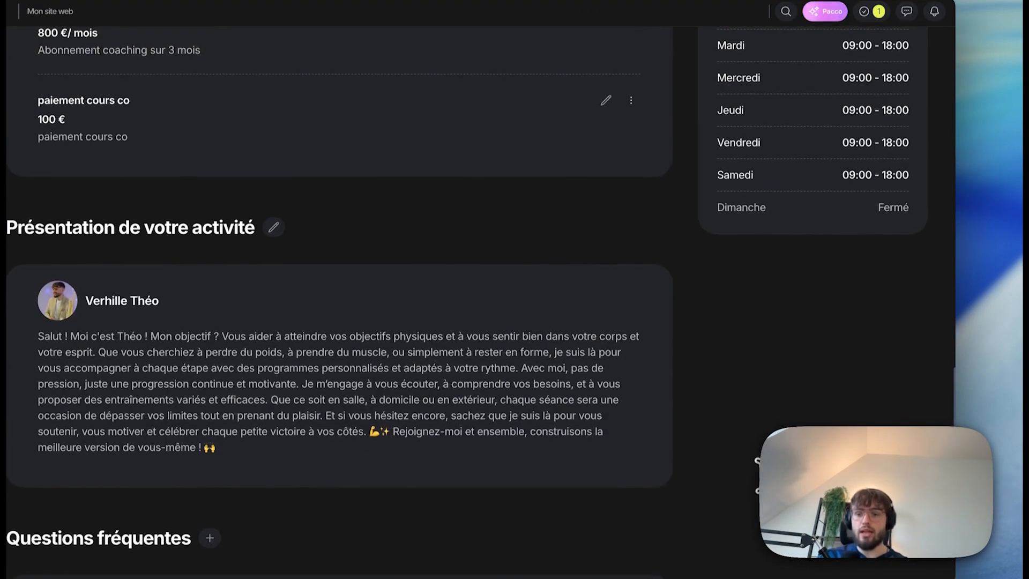
{"action": "scroll", "coordinate": [695, 253], "scroll_direction": "up", "scroll_amount": 6}
{"action": "scroll", "coordinate": [695, 254], "scroll_direction": "down", "scroll_amount": 2}
{"action": "left_click", "coordinate": [787, 185]}
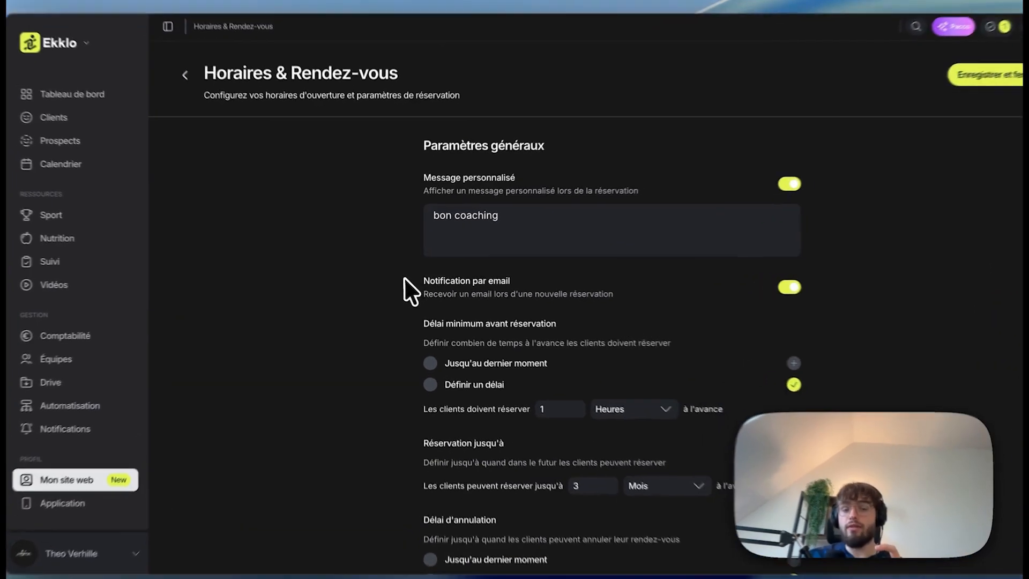
Step: Examine the general booking settings: email notification, minimum booking notice, how far ahead clients can book, and cancellation deadline
{"action": "left_click_drag", "start_coordinate": [417, 279], "coordinate": [500, 281]}
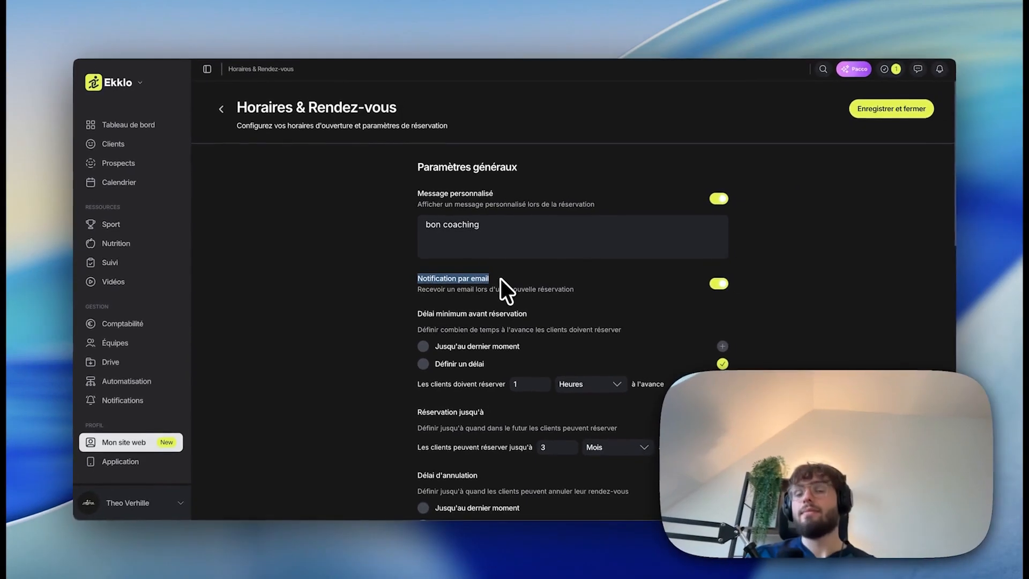
{"action": "scroll", "coordinate": [531, 284], "scroll_direction": "down", "scroll_amount": 2}
{"action": "scroll", "coordinate": [515, 267], "scroll_direction": "down", "scroll_amount": 1}
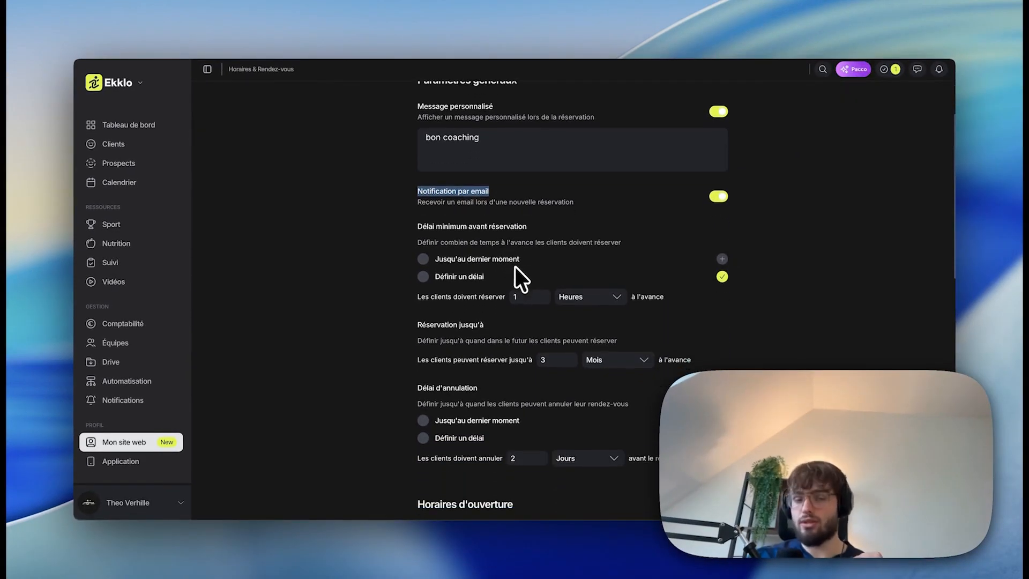
{"action": "left_click", "coordinate": [408, 226]}
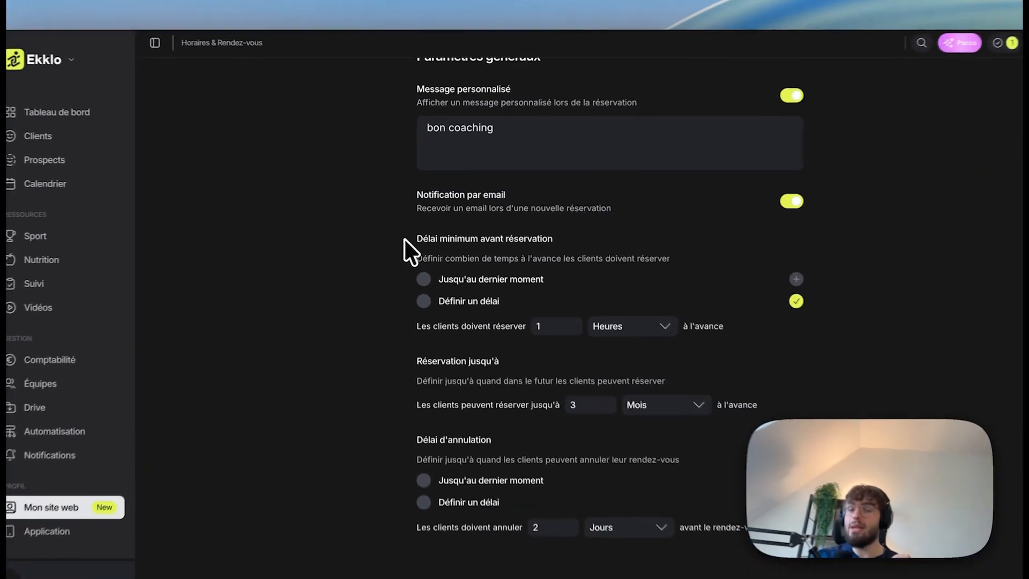
{"action": "left_click_drag", "start_coordinate": [404, 239], "coordinate": [552, 240]}
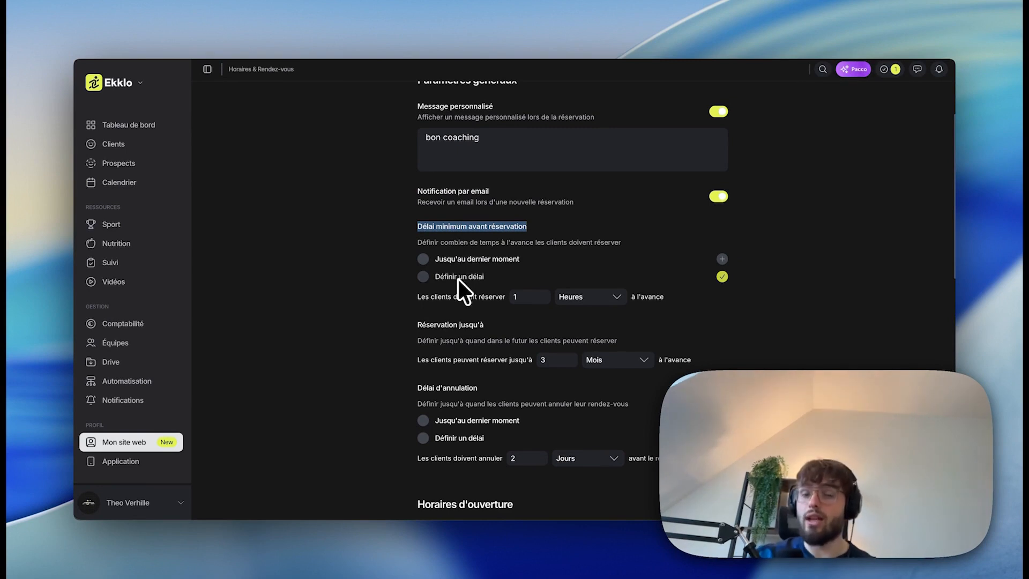
{"action": "left_click", "coordinate": [529, 298]}
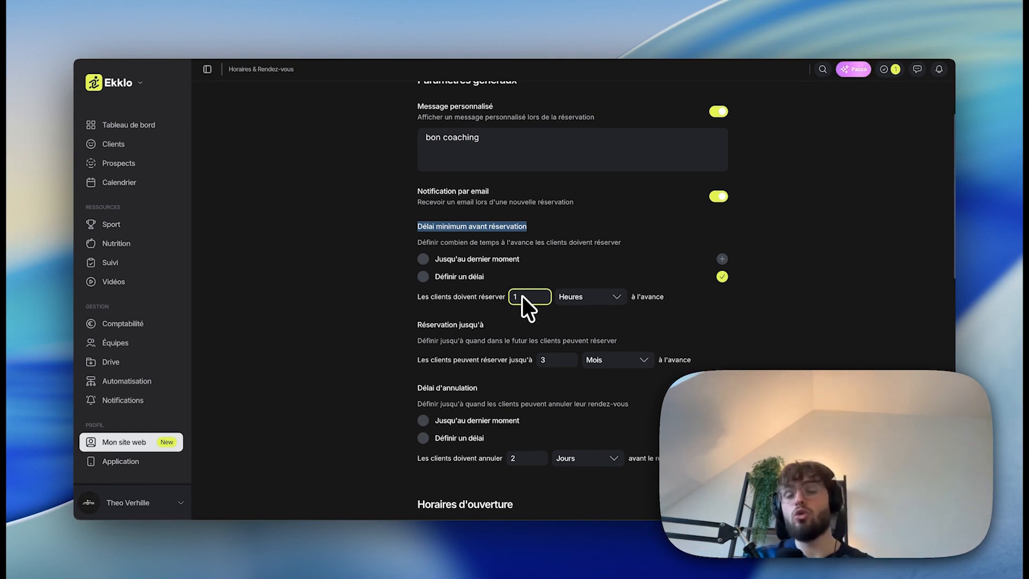
{"action": "scroll", "coordinate": [410, 262], "scroll_direction": "down", "scroll_amount": 2}
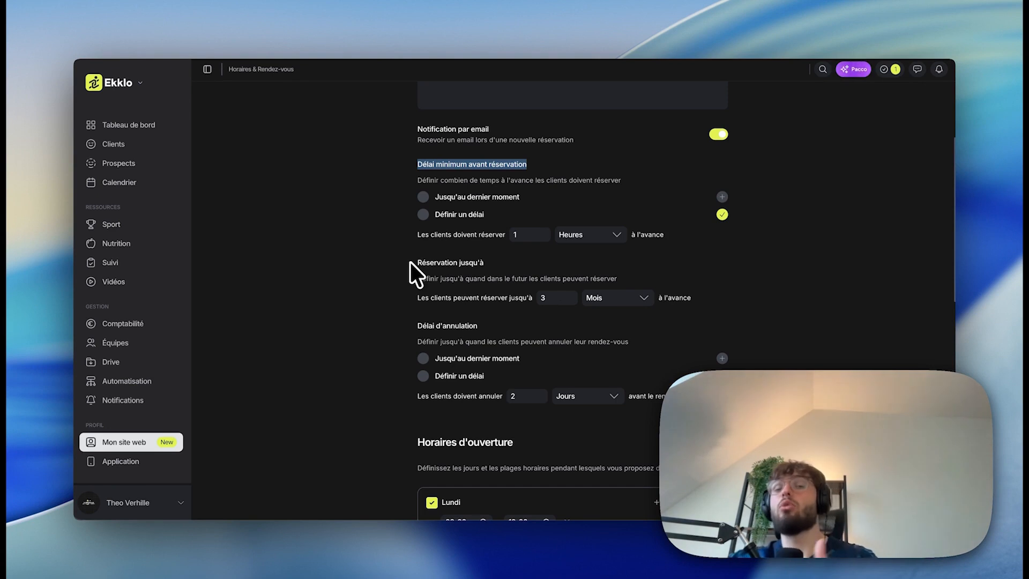
{"action": "scroll", "coordinate": [410, 261], "scroll_direction": "down", "scroll_amount": 1}
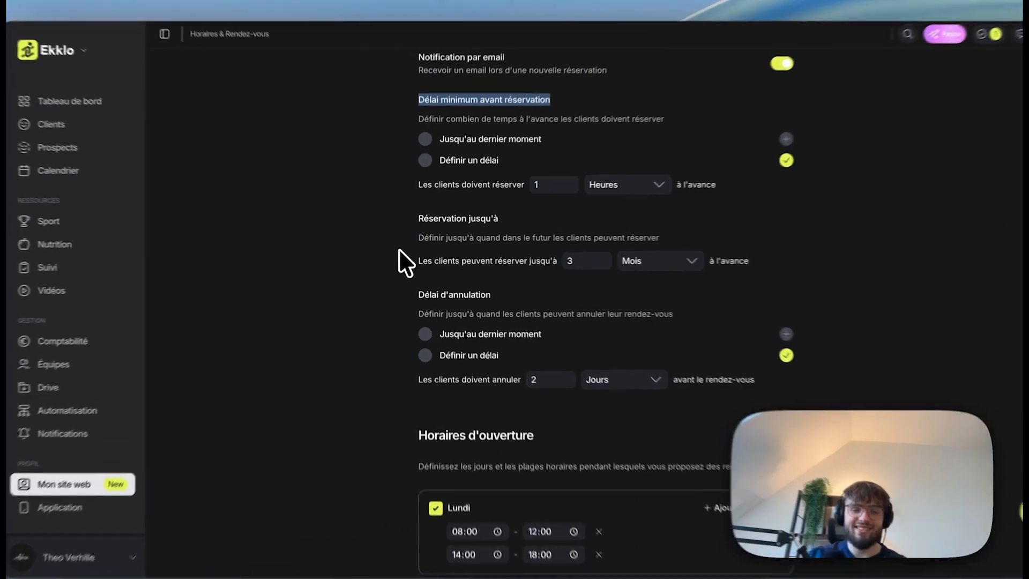
{"action": "left_click", "coordinate": [401, 247]}
{"action": "scroll", "coordinate": [401, 247], "scroll_direction": "down", "scroll_amount": 1}
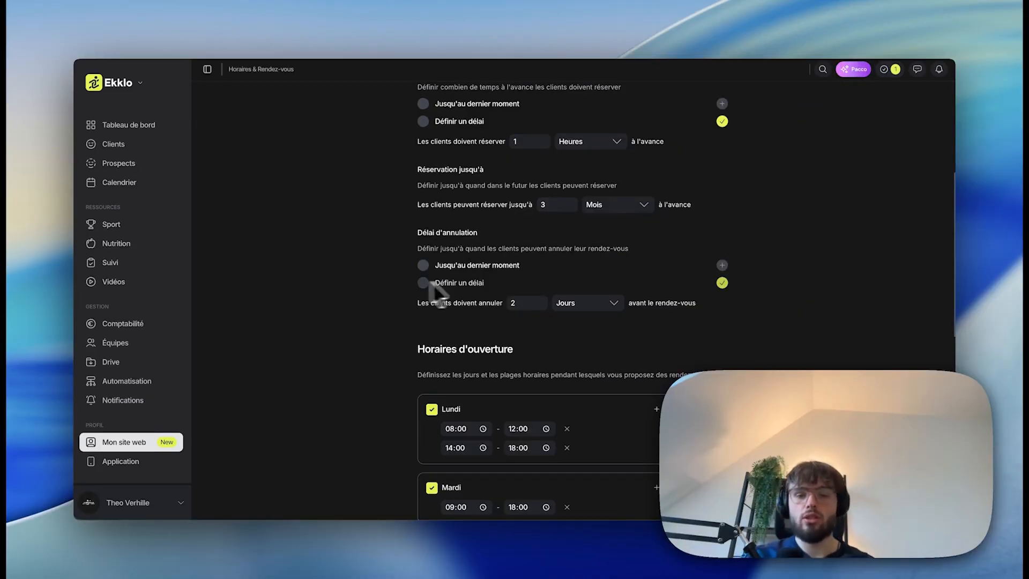
Step: Try the Jusqu'au dernier moment option for the cancellation deadline and switch it back to Définir un délai
{"action": "left_click", "coordinate": [575, 304]}
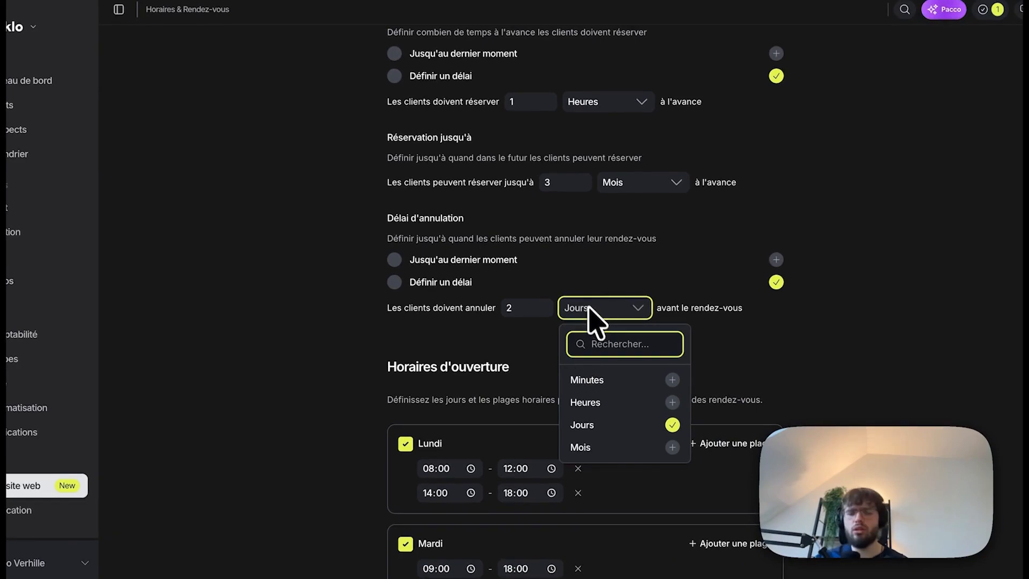
{"action": "left_click", "coordinate": [572, 266]}
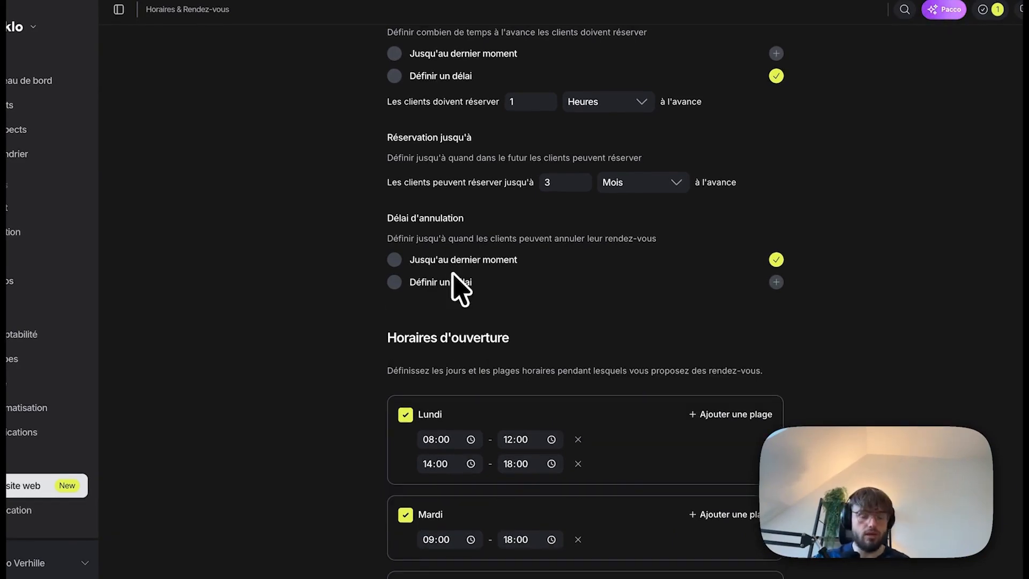
{"action": "left_click", "coordinate": [444, 284]}
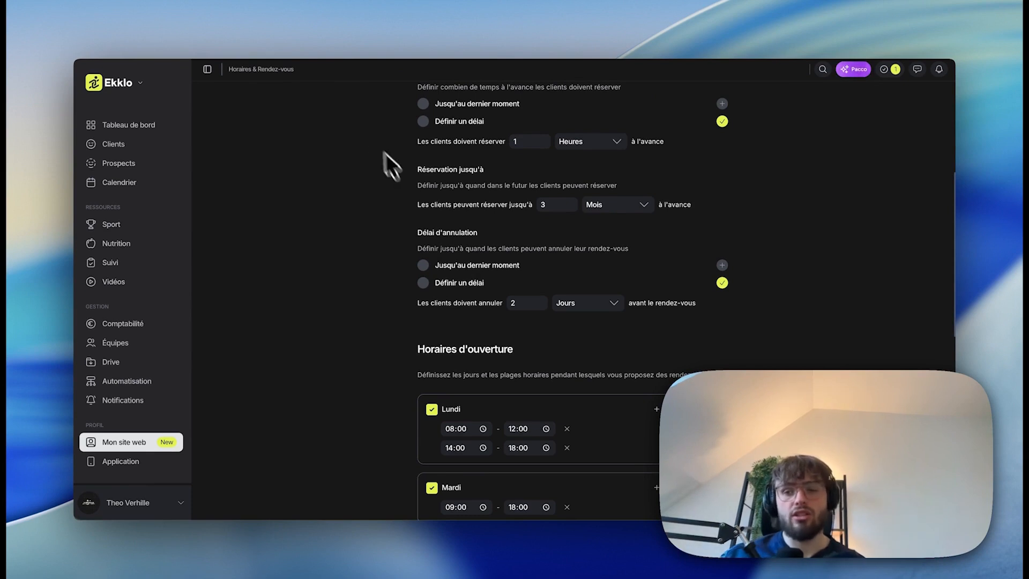
Step: Review the weekly opening hours and time slots from Lundi to Dimanche
{"action": "scroll", "coordinate": [457, 222], "scroll_direction": "down", "scroll_amount": 2}
{"action": "scroll", "coordinate": [462, 235], "scroll_direction": "down", "scroll_amount": 2}
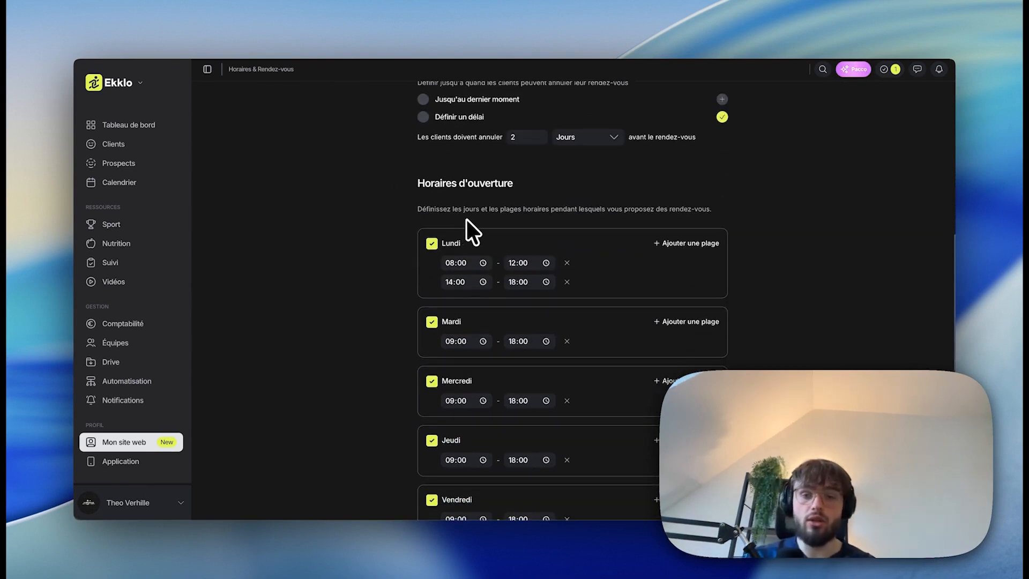
{"action": "scroll", "coordinate": [466, 218], "scroll_direction": "down", "scroll_amount": 1}
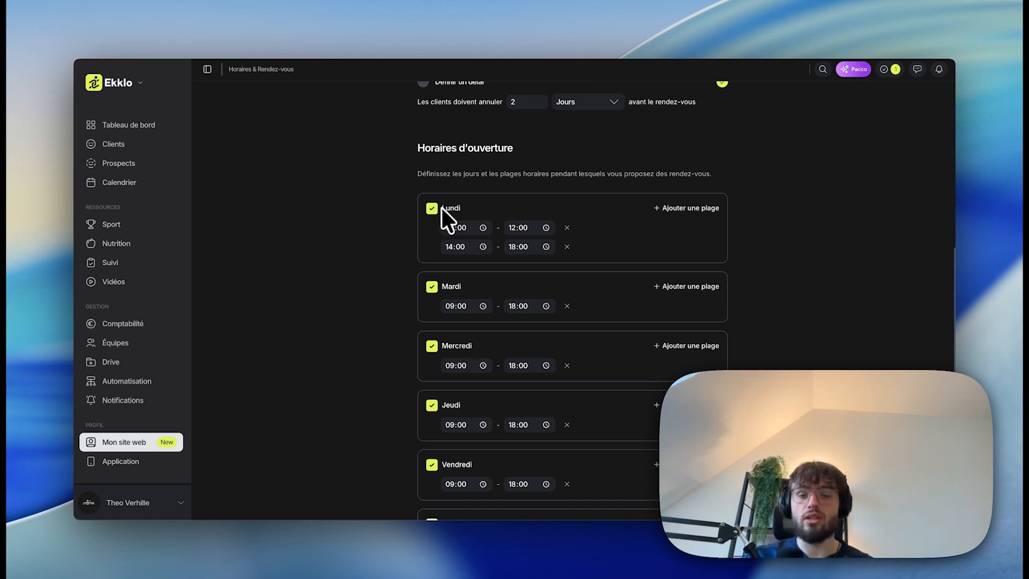
{"action": "scroll", "coordinate": [424, 209], "scroll_direction": "down", "scroll_amount": 1}
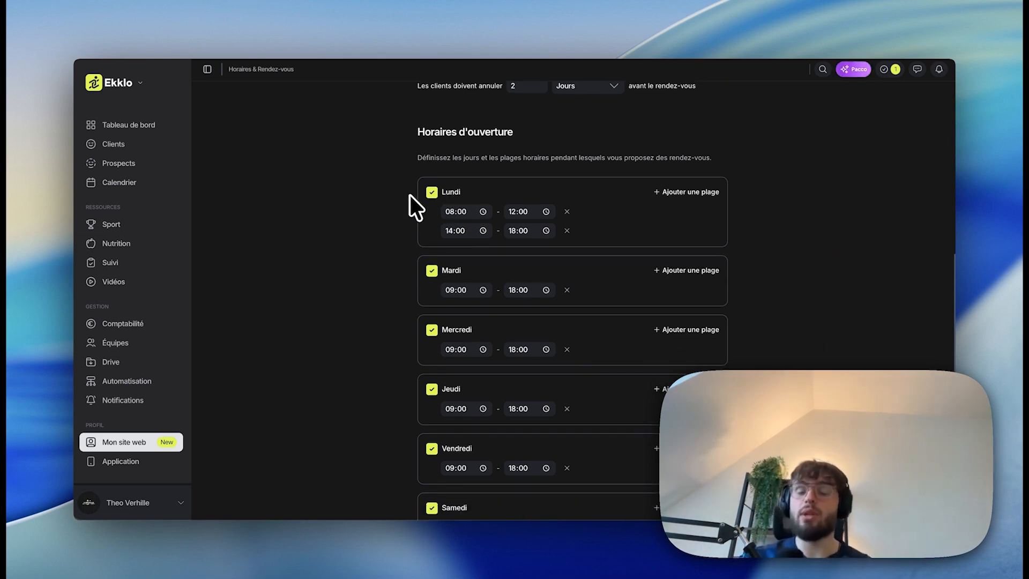
{"action": "scroll", "coordinate": [563, 231], "scroll_direction": "down", "scroll_amount": 5}
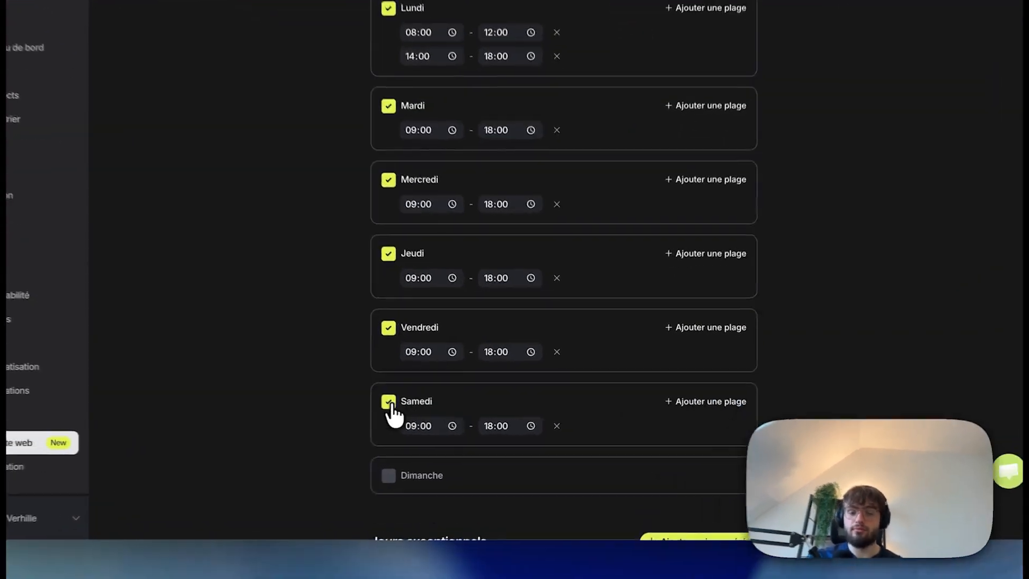
Step: Toggle Samedi off and back on in the weekly opening hours
{"action": "left_click", "coordinate": [431, 409]}
{"action": "left_click", "coordinate": [432, 408]}
{"action": "left_click", "coordinate": [432, 409]}
{"action": "left_click", "coordinate": [432, 409]}
{"action": "left_click", "coordinate": [381, 408]}
{"action": "left_click", "coordinate": [382, 408]}
Step: Look over the opening hours and booking settings again and return to the website profile without saving
{"action": "scroll", "coordinate": [620, 298], "scroll_direction": "up", "scroll_amount": 10}
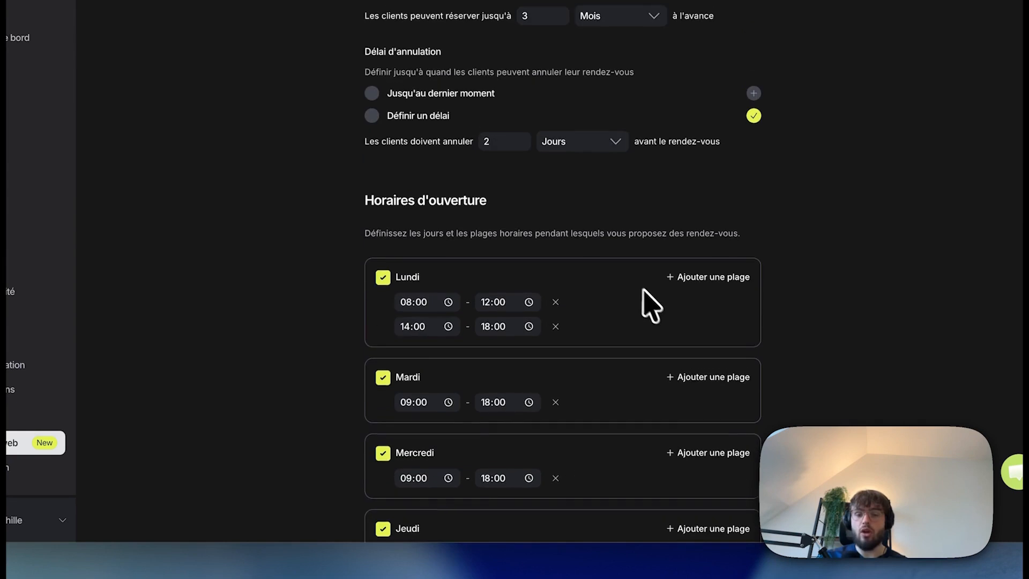
{"action": "scroll", "coordinate": [659, 316], "scroll_direction": "down", "scroll_amount": 1}
{"action": "left_click", "coordinate": [714, 366]}
{"action": "scroll", "coordinate": [719, 421], "scroll_direction": "up", "scroll_amount": 5}
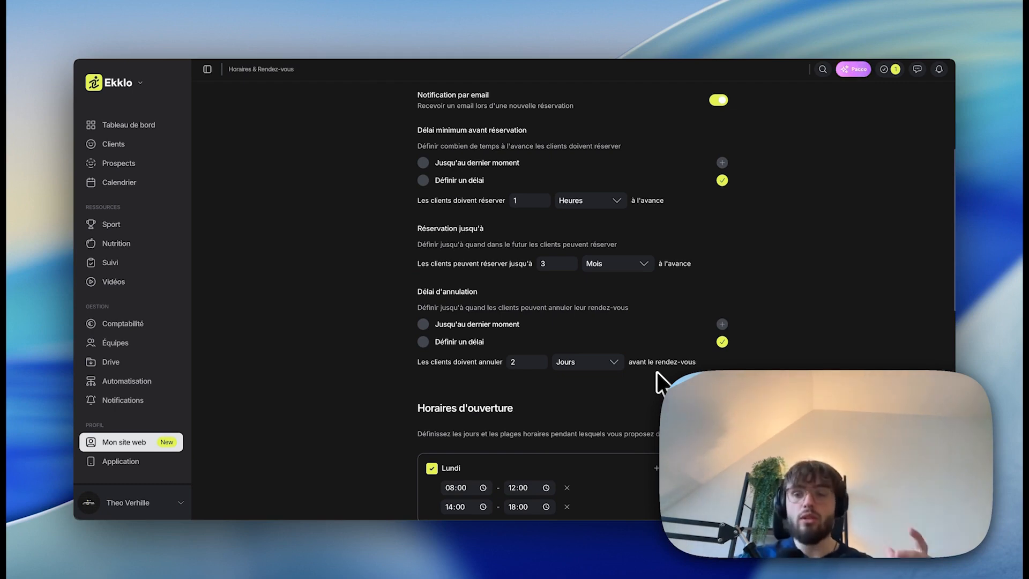
{"action": "scroll", "coordinate": [634, 356], "scroll_direction": "up", "scroll_amount": 5}
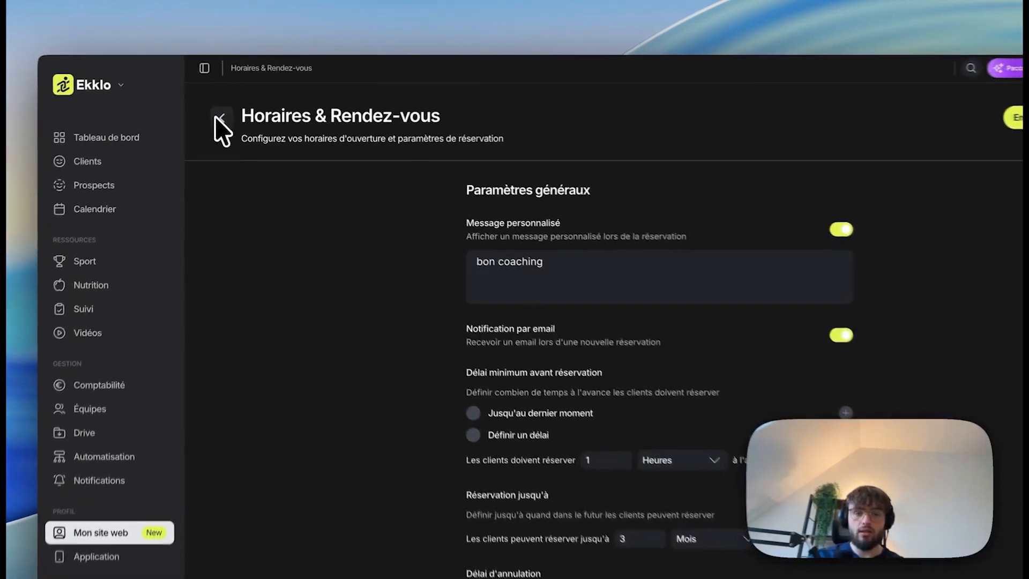
{"action": "left_click", "coordinate": [217, 118]}
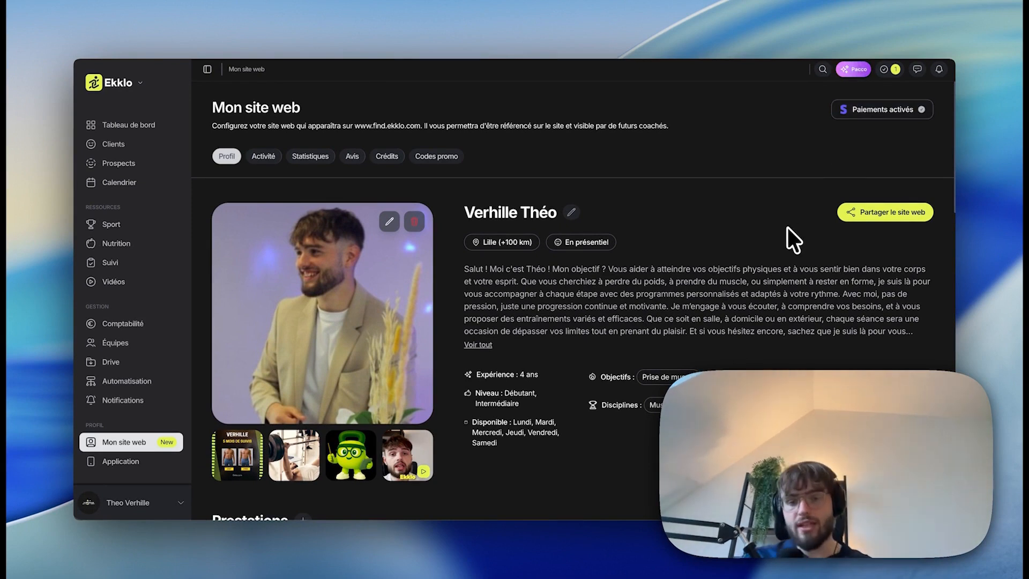
Step: Start a new service from the Prestations section and set its category to Bilans
{"action": "scroll", "coordinate": [600, 220], "scroll_direction": "down", "scroll_amount": 6}
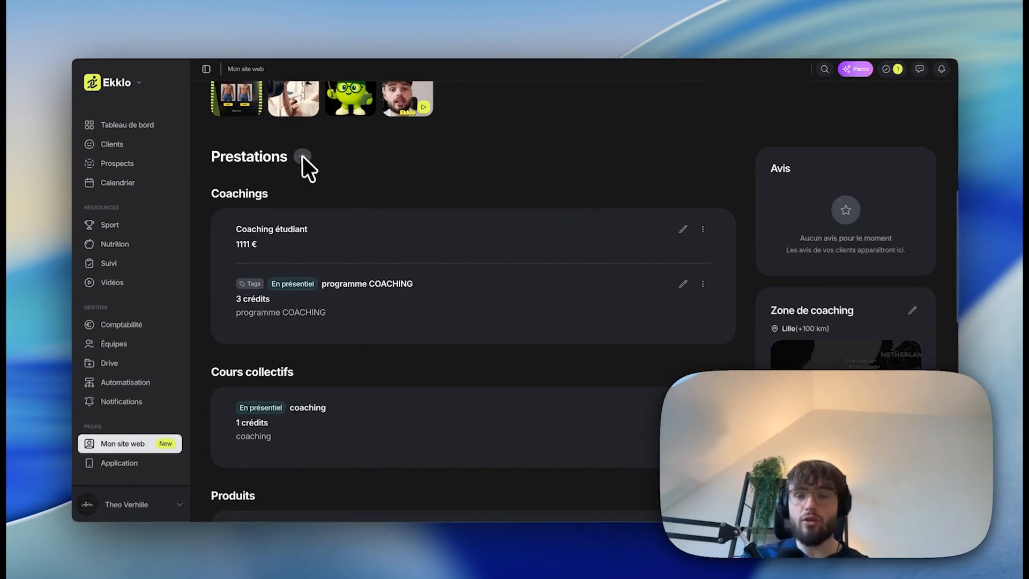
{"action": "left_click", "coordinate": [303, 155]}
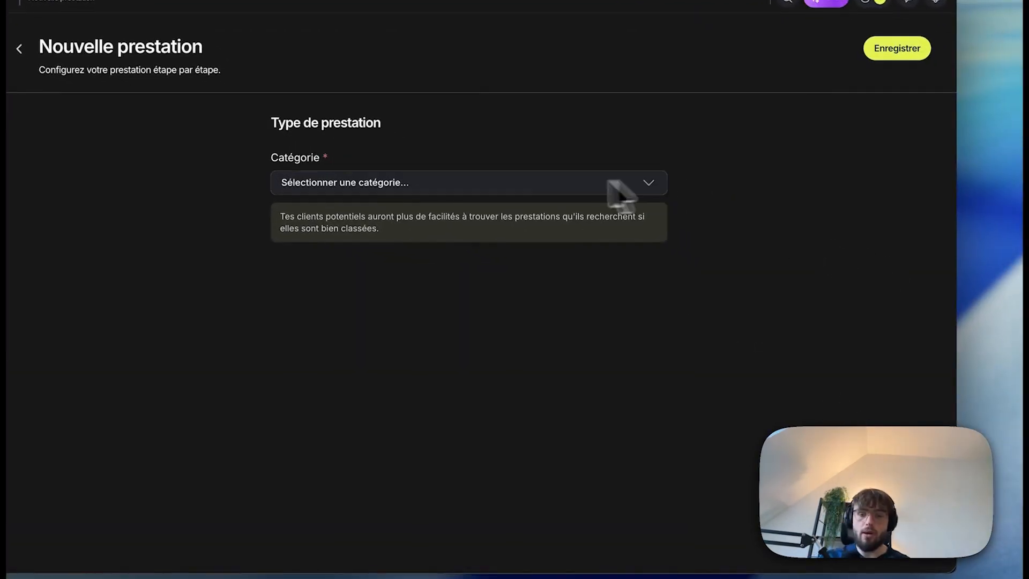
{"action": "left_click", "coordinate": [512, 183]}
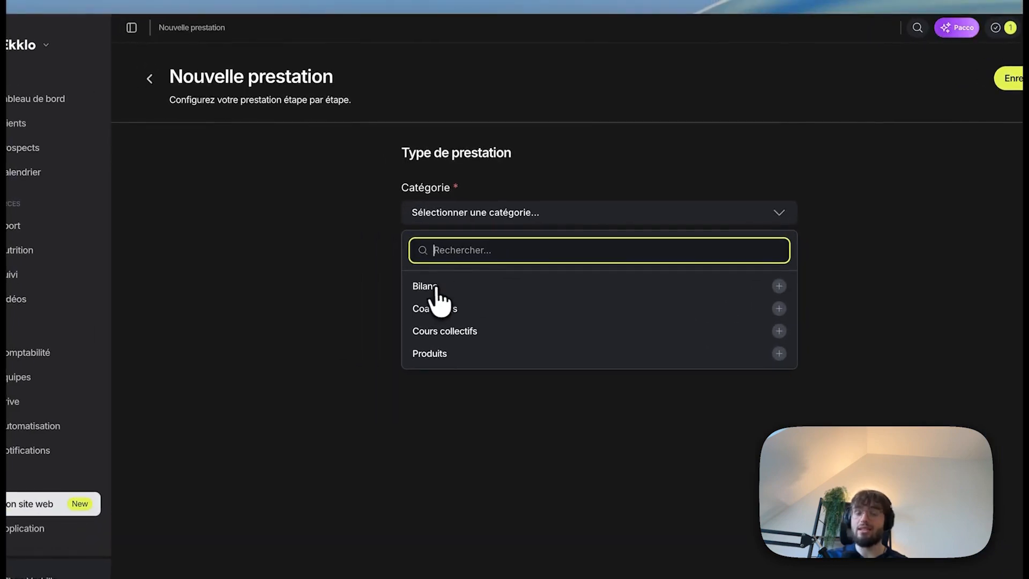
{"action": "left_click", "coordinate": [432, 288]}
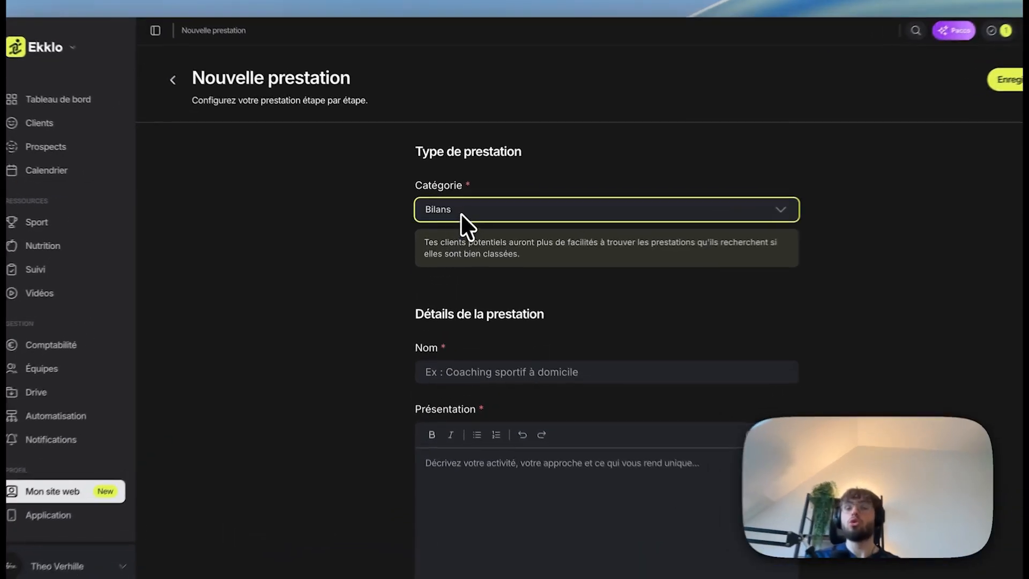
Step: Try the Coachings category for the new service and change it to Cours collectifs
{"action": "left_click", "coordinate": [453, 216]}
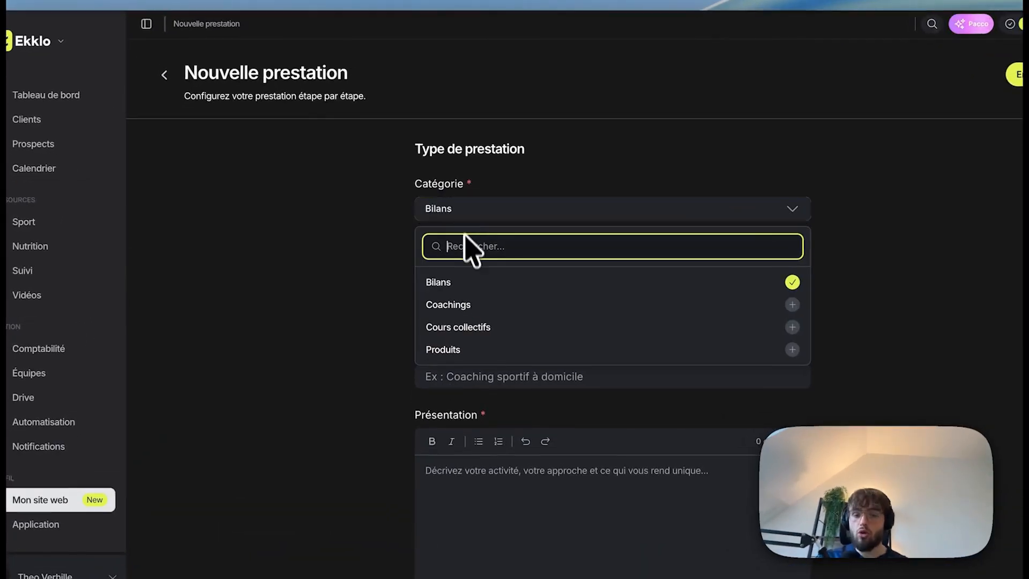
{"action": "left_click", "coordinate": [454, 289]}
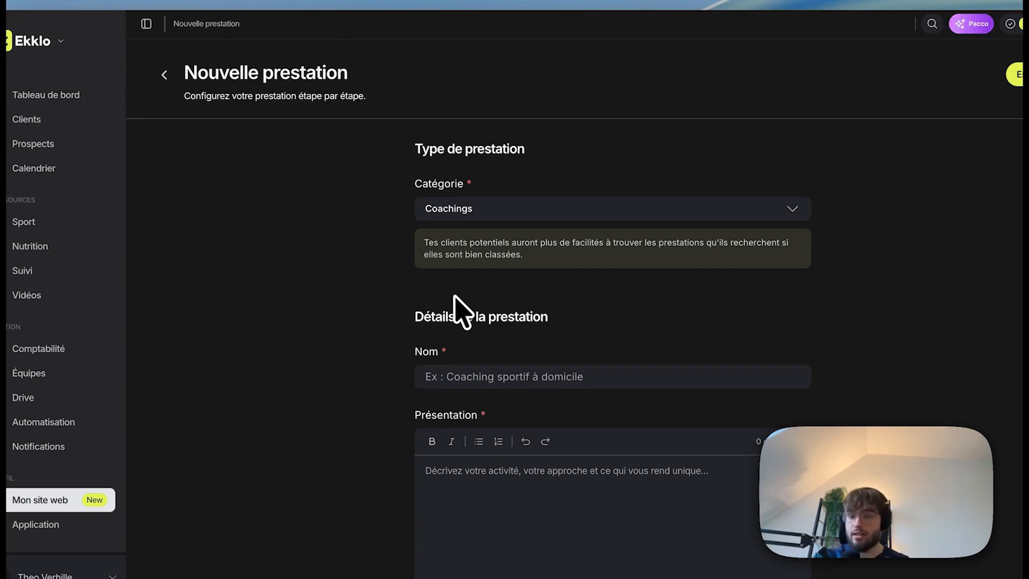
{"action": "left_click", "coordinate": [453, 210]}
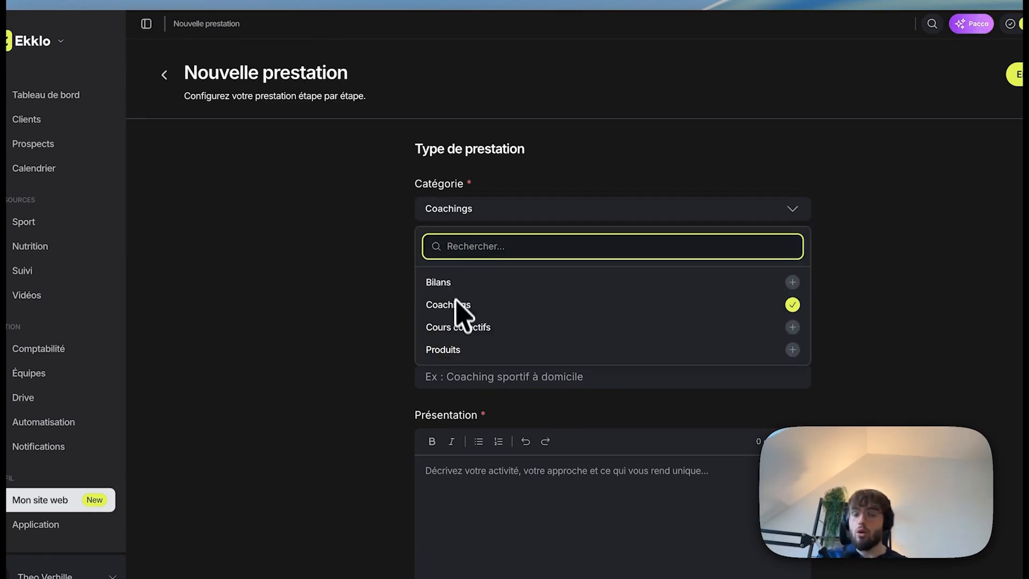
{"action": "left_click", "coordinate": [457, 328]}
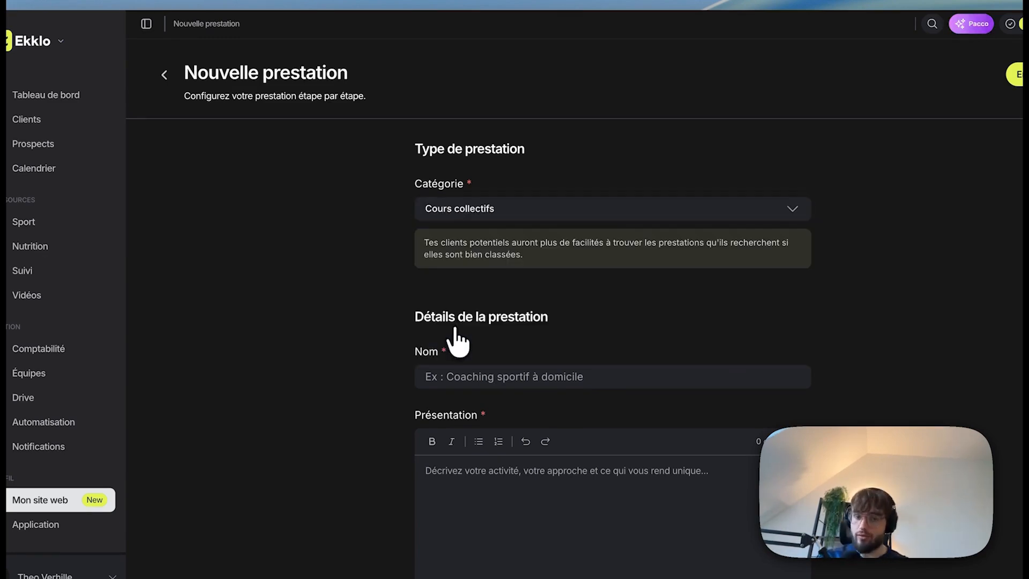
Step: Set the service category to Coachings and enter "Coaching en one to one" as its name
{"action": "left_click", "coordinate": [468, 212]}
{"action": "left_click", "coordinate": [453, 303]}
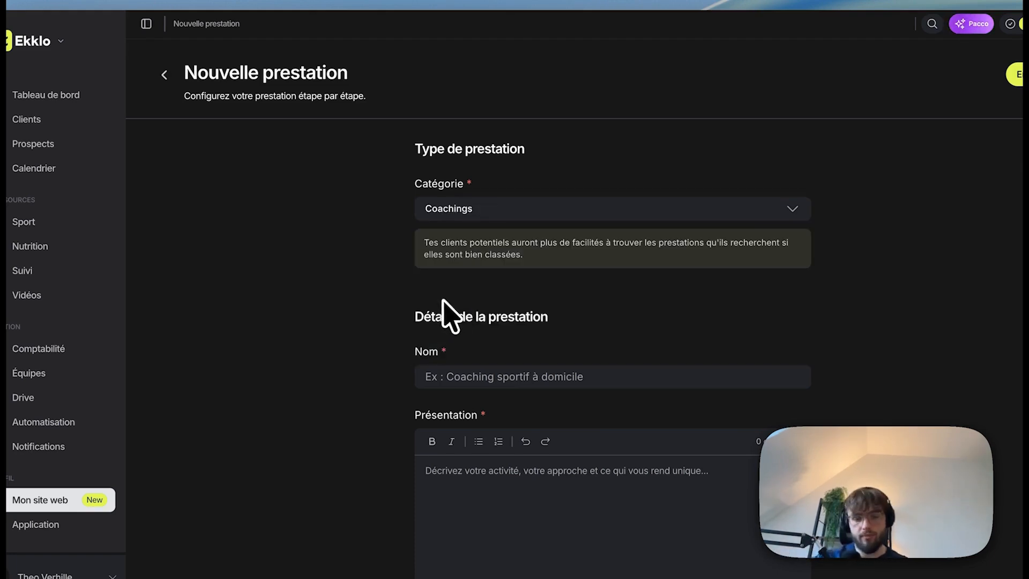
{"action": "scroll", "coordinate": [449, 315], "scroll_direction": "down", "scroll_amount": 2}
{"action": "left_click", "coordinate": [455, 260]}
{"action": "type", "text": "Coaching en ont"}
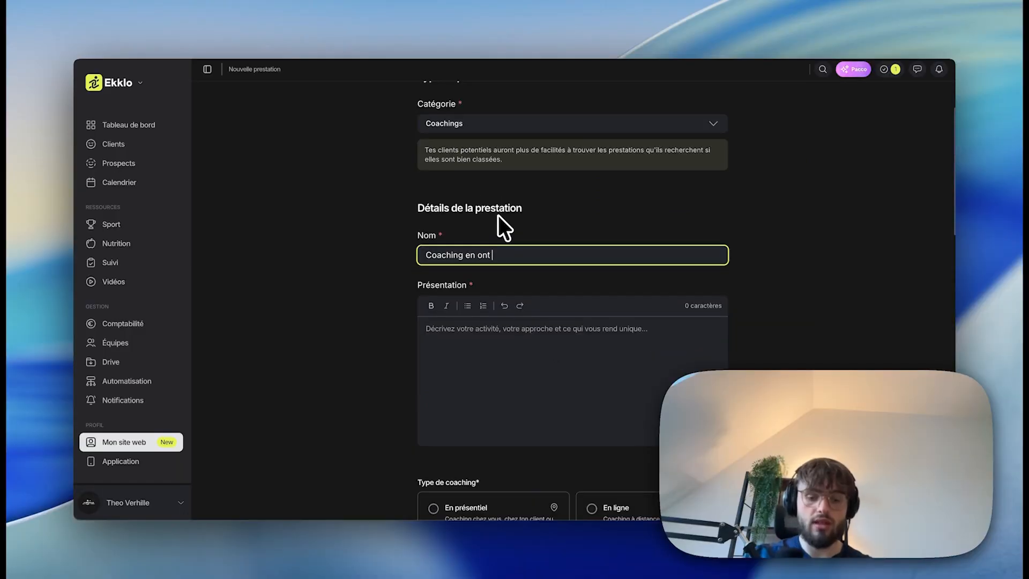
{"action": "key", "text": "BackSpace"}
{"action": "type", "text": "e to one"}
Step: Copy the service name into the Présentation text
{"action": "key", "text": "ctrl+a"}
{"action": "key", "text": "ctrl+c"}
{"action": "left_click", "coordinate": [488, 356]}
{"action": "key", "text": "ctrl+v"}
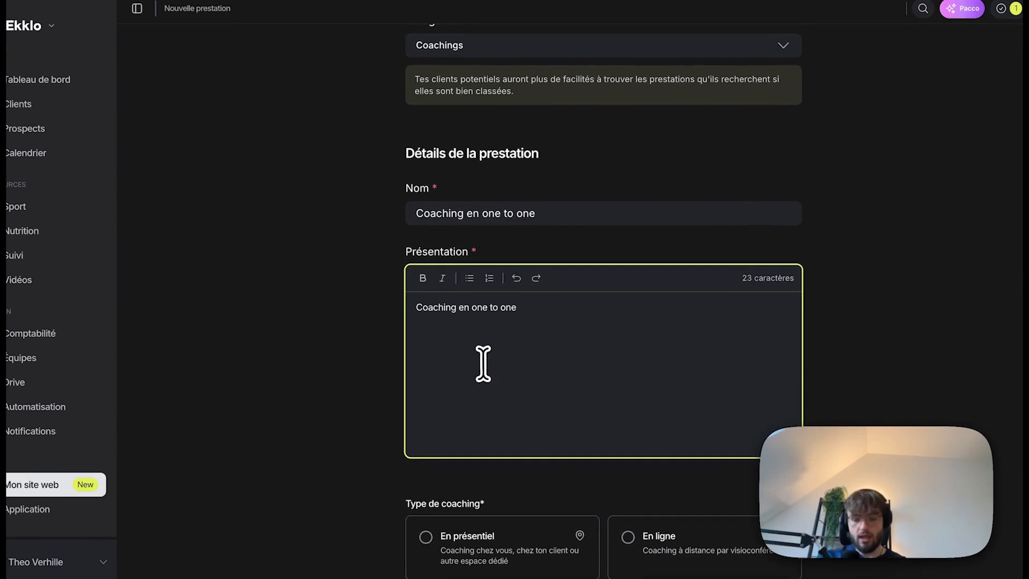
Step: Try the En présentiel coaching type, switch to En ligne and try its Google Meet option
{"action": "scroll", "coordinate": [483, 364], "scroll_direction": "down", "scroll_amount": 3}
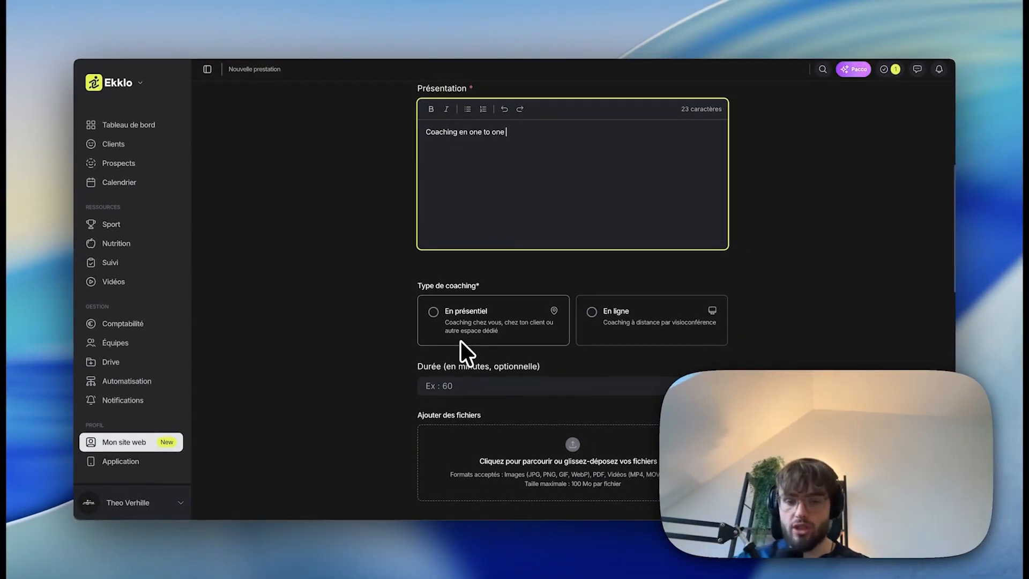
{"action": "left_click", "coordinate": [450, 326]}
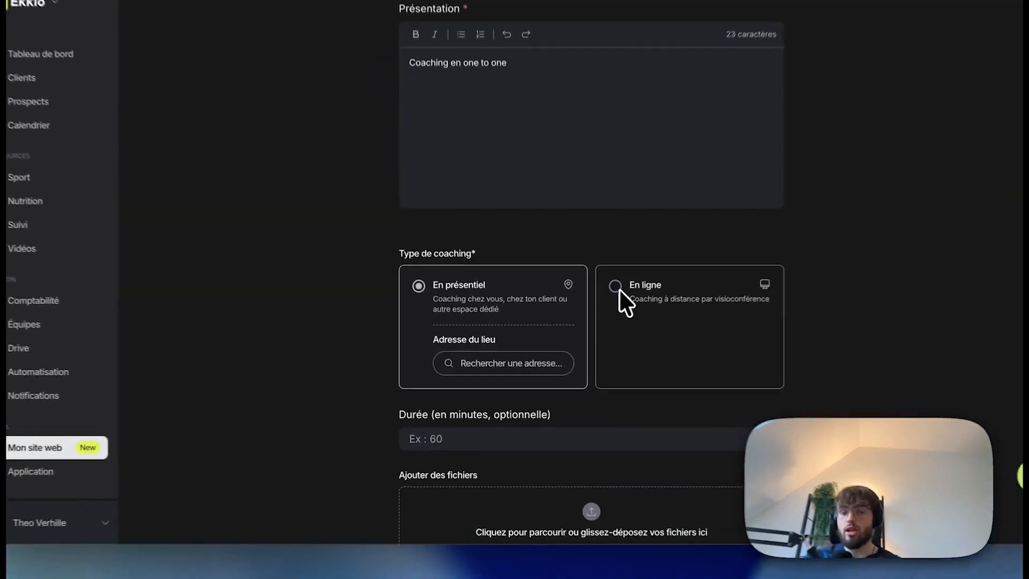
{"action": "left_click", "coordinate": [595, 316]}
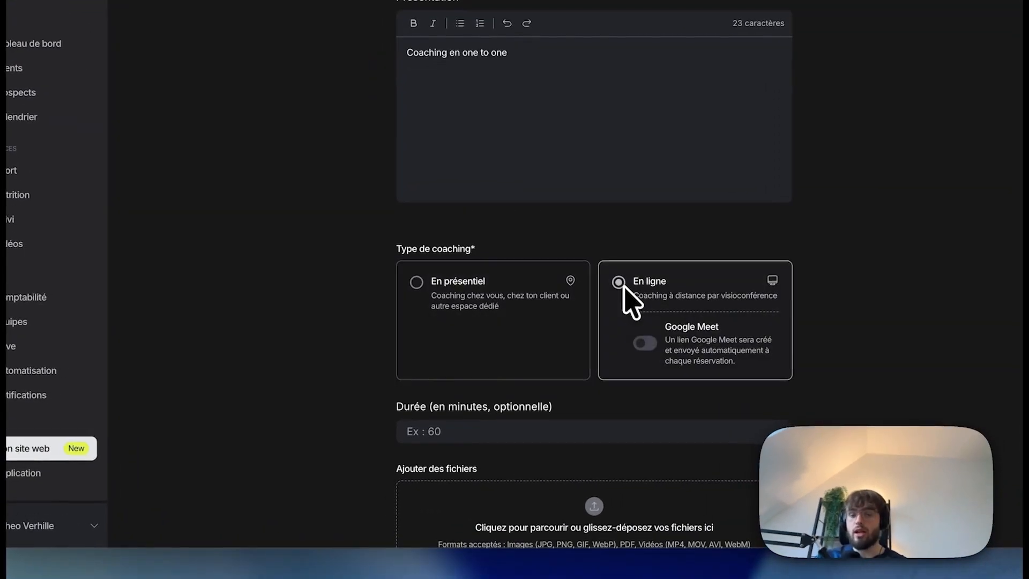
{"action": "left_click", "coordinate": [648, 344]}
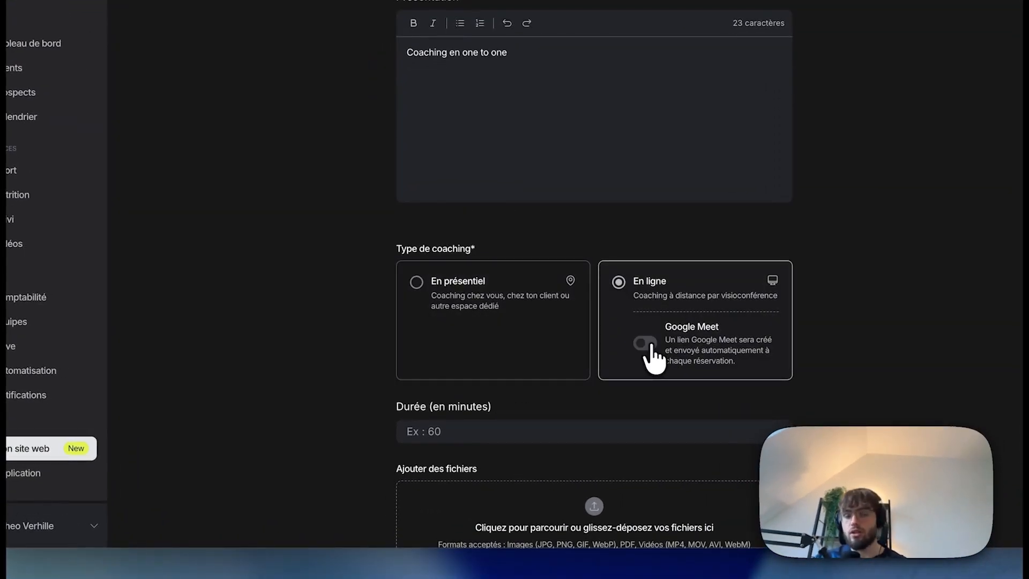
Step: Set the coaching type to En présentiel and choose the first suggested venue address for "lille france"
{"action": "left_click", "coordinate": [447, 324]}
{"action": "left_click", "coordinate": [482, 360]}
{"action": "type", "text": "lille france"}
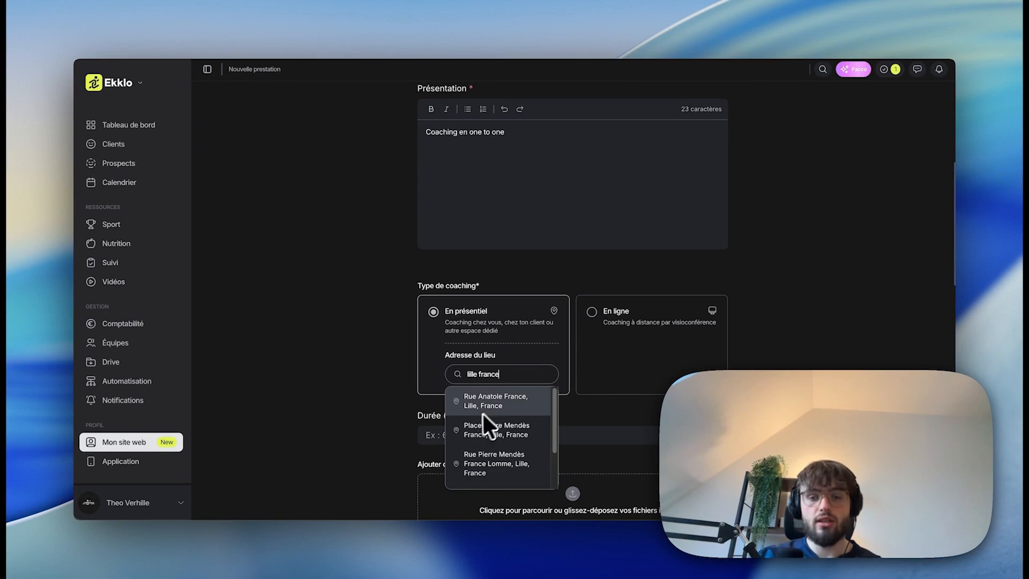
{"action": "left_click", "coordinate": [493, 401]}
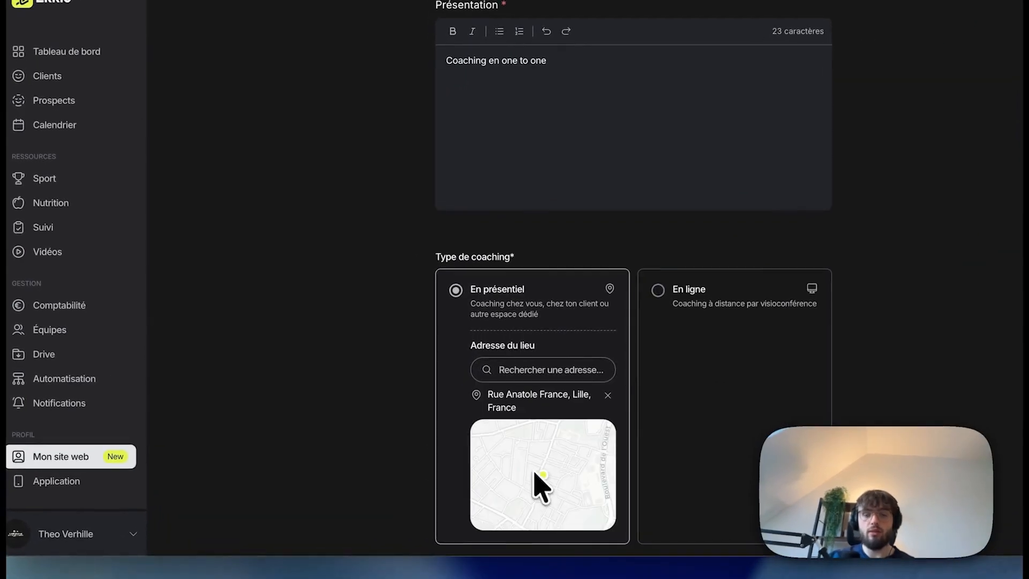
Step: Look over the optional duration, the file upload area and the available payment types without filling them in
{"action": "scroll", "coordinate": [423, 437], "scroll_direction": "down", "scroll_amount": 5}
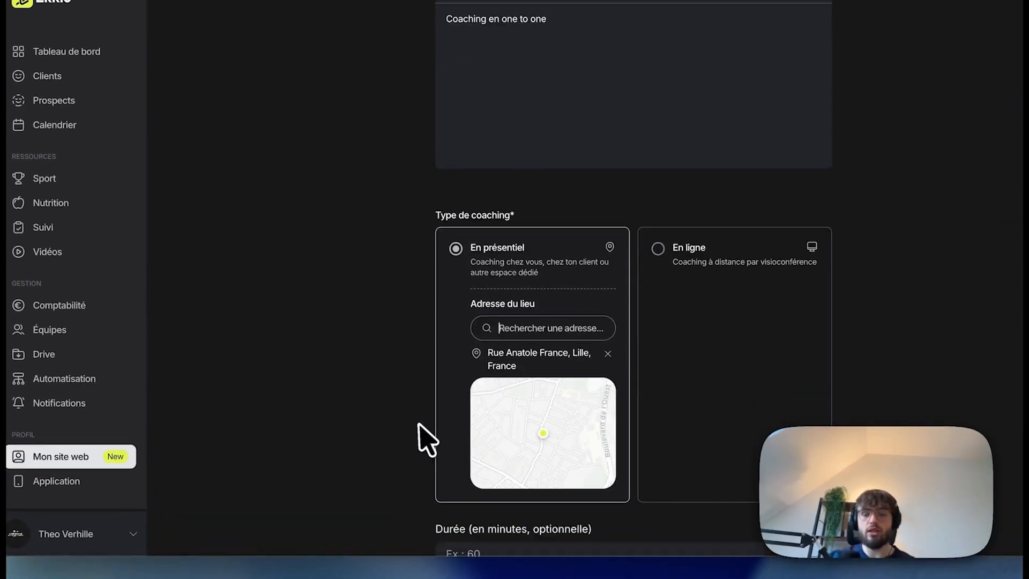
{"action": "scroll", "coordinate": [422, 434], "scroll_direction": "down", "scroll_amount": 2}
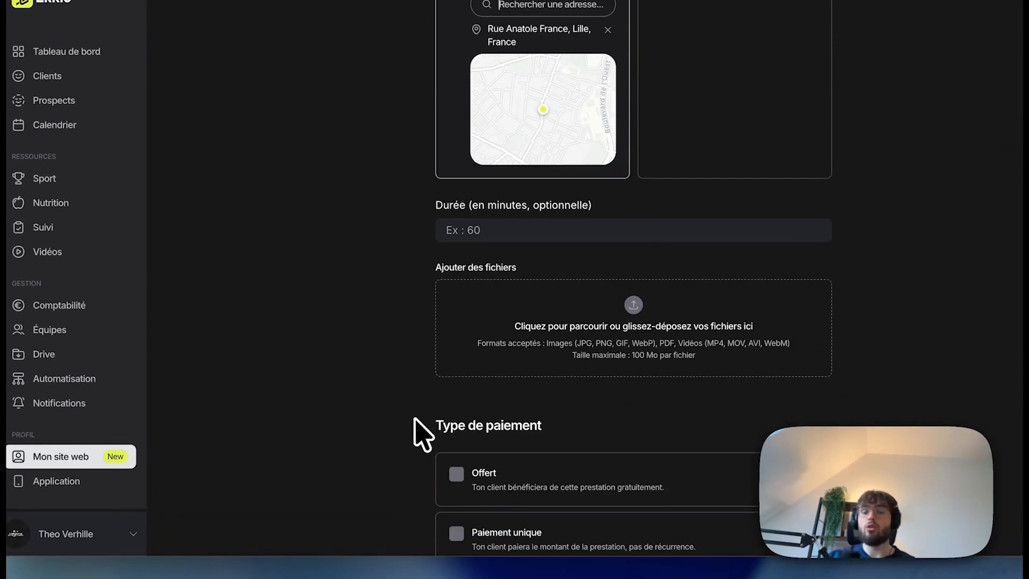
{"action": "left_click", "coordinate": [486, 229]}
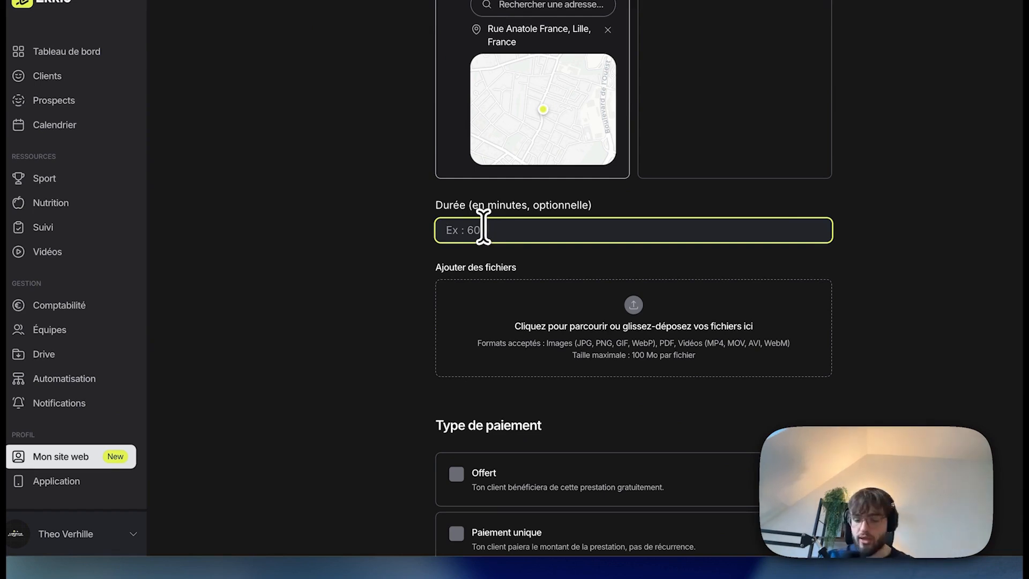
{"action": "left_click", "coordinate": [386, 266]}
{"action": "scroll", "coordinate": [386, 287], "scroll_direction": "down", "scroll_amount": 6}
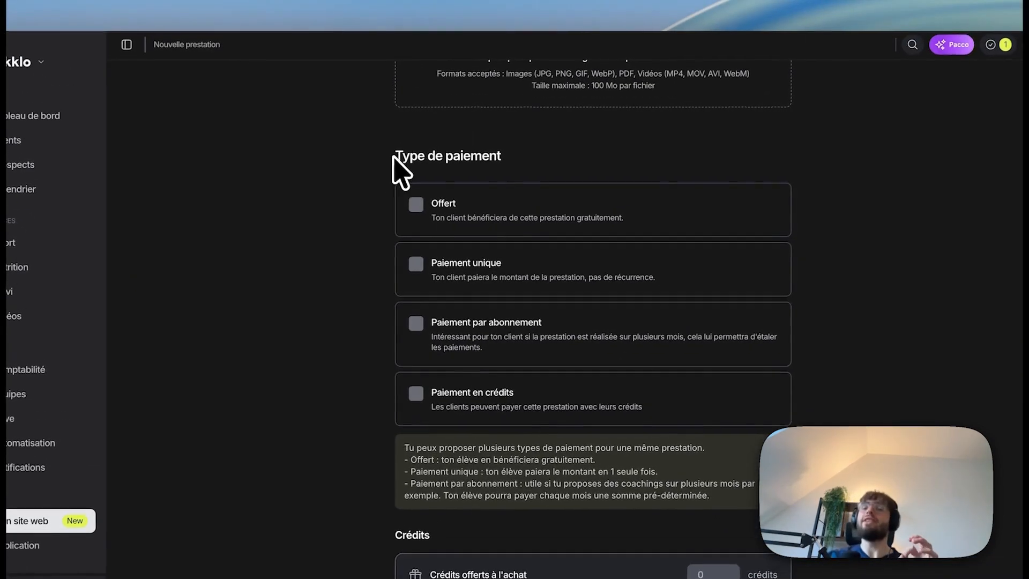
{"action": "left_click_drag", "start_coordinate": [423, 158], "coordinate": [486, 158]}
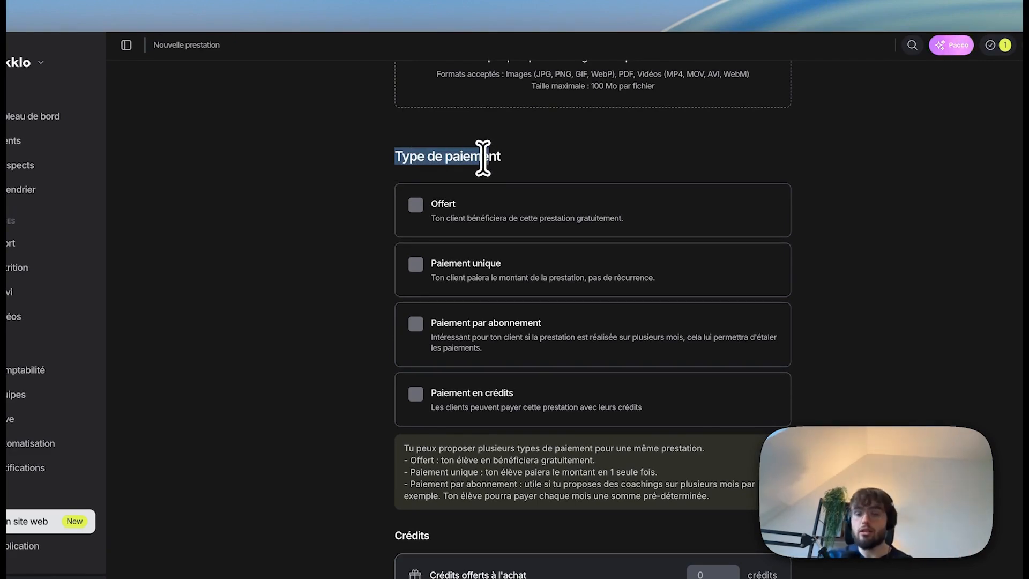
Step: Try the Offert payment type and clear it again
{"action": "left_click", "coordinate": [423, 210]}
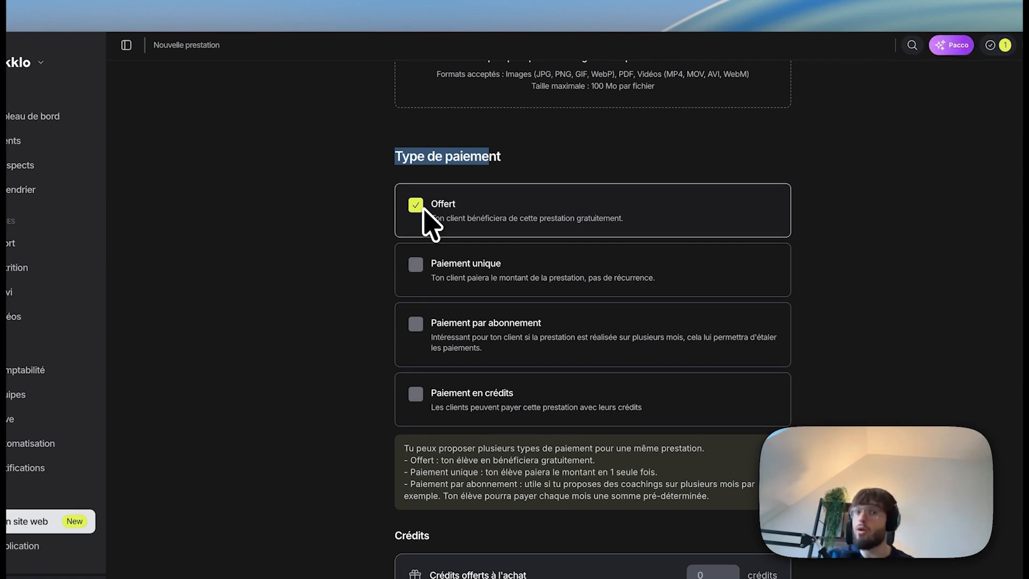
{"action": "left_click", "coordinate": [424, 210]}
{"action": "scroll", "coordinate": [356, 257], "scroll_direction": "down", "scroll_amount": 1}
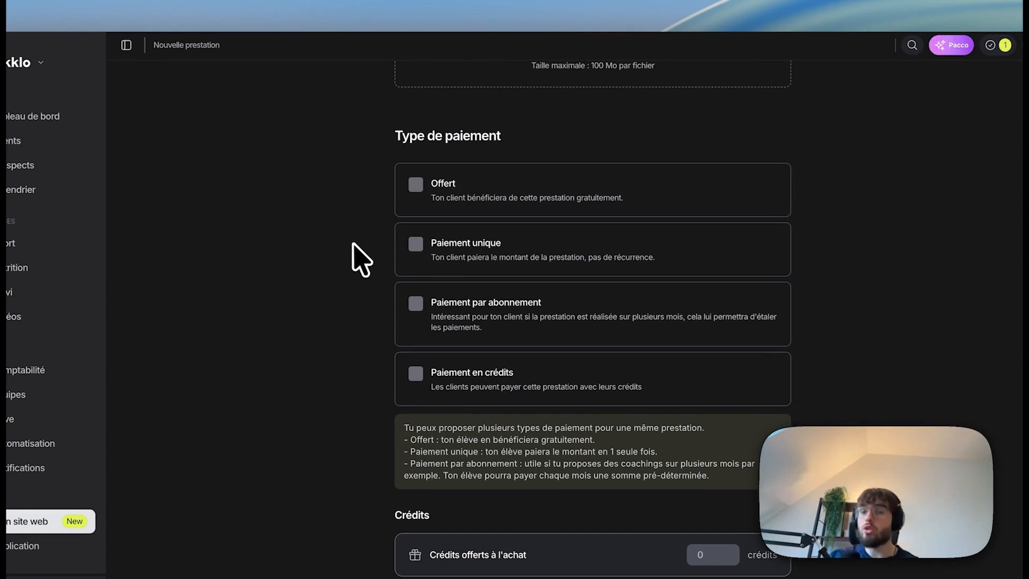
Step: Enable Paiement unique with a price of 100 € and try the booking payment options En ligne, Accompte and Sur place
{"action": "left_click", "coordinate": [420, 248]}
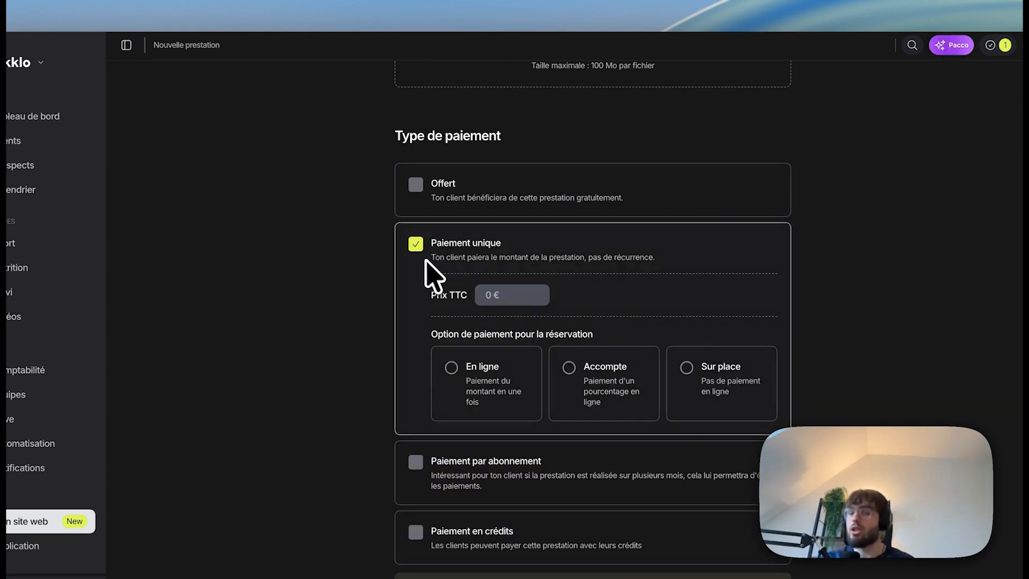
{"action": "type", "text": "100"}
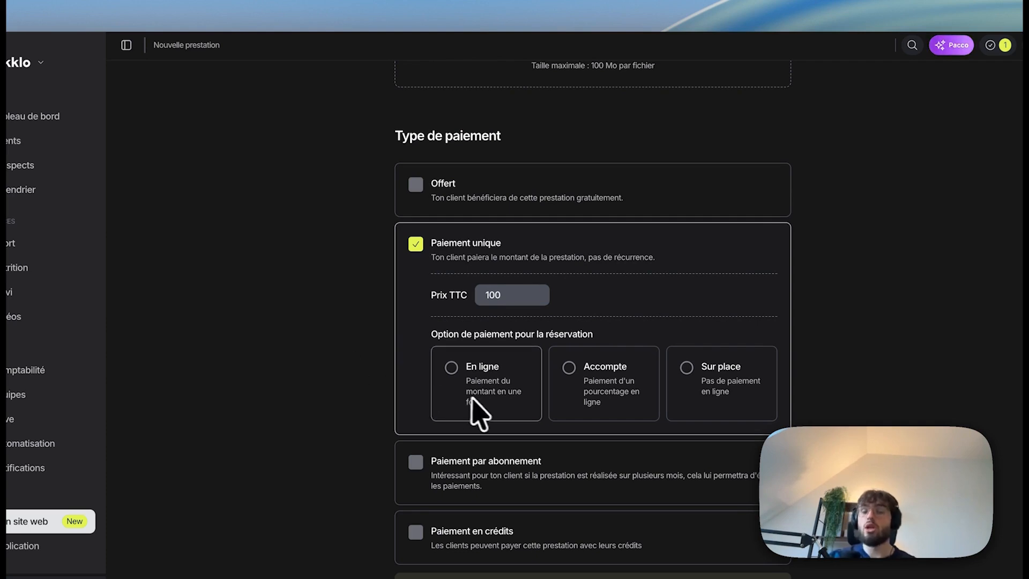
{"action": "left_click", "coordinate": [460, 377]}
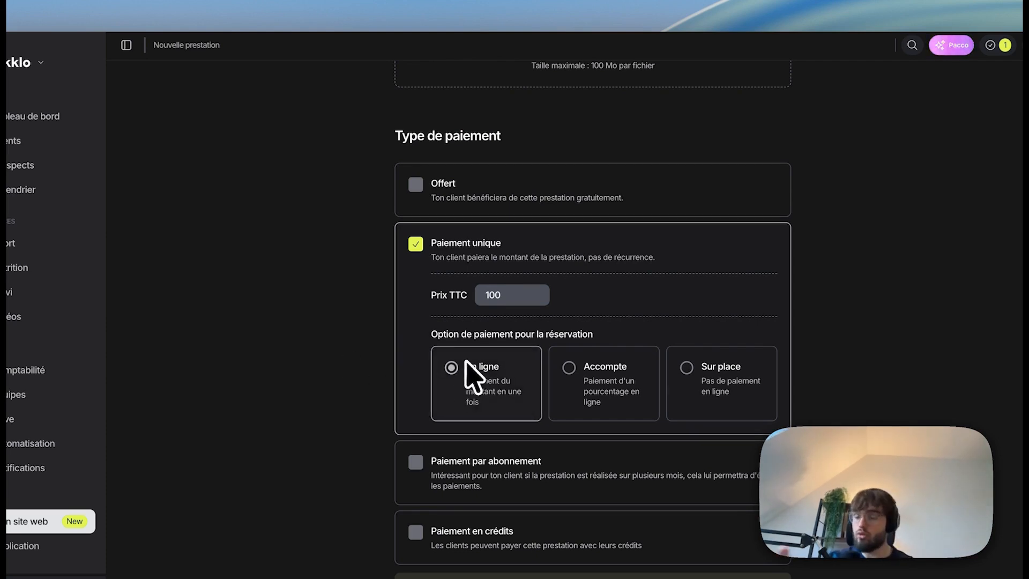
{"action": "left_click", "coordinate": [588, 364]}
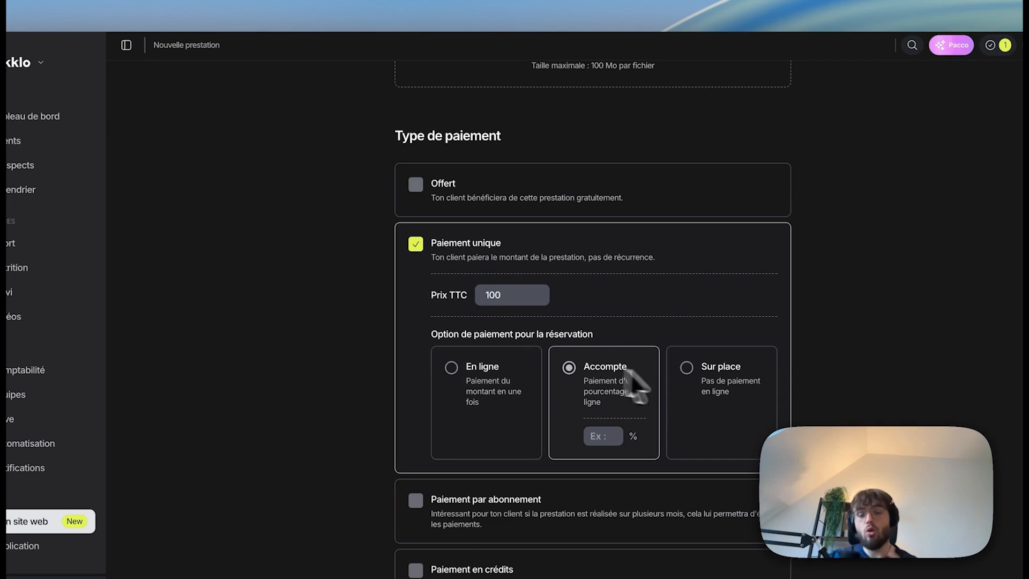
{"action": "left_click", "coordinate": [695, 379]}
{"action": "scroll", "coordinate": [592, 390], "scroll_direction": "down", "scroll_amount": 3}
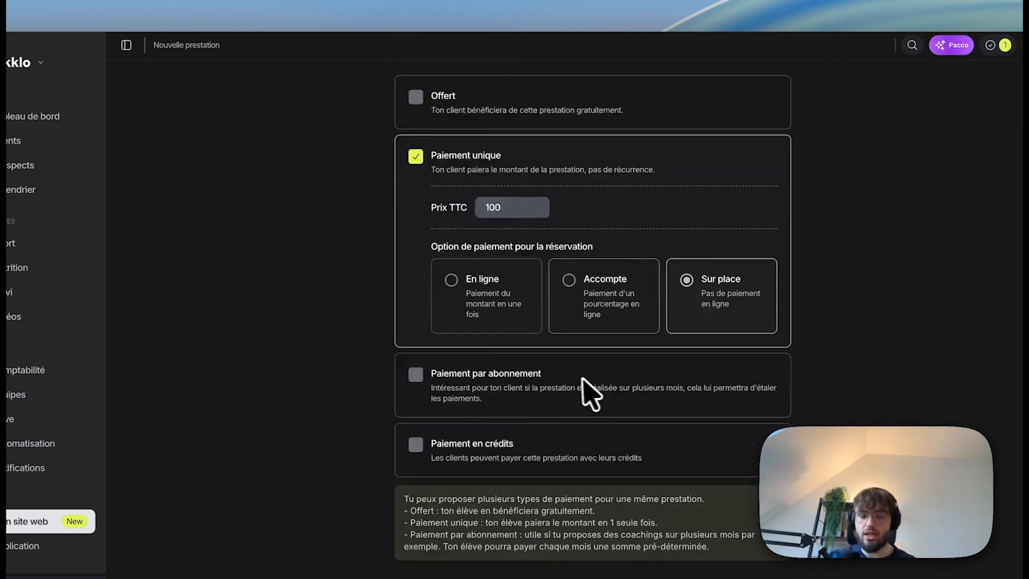
Step: Replace Paiement unique with Paiement par abonnement at 100 € per month
{"action": "left_click", "coordinate": [490, 326]}
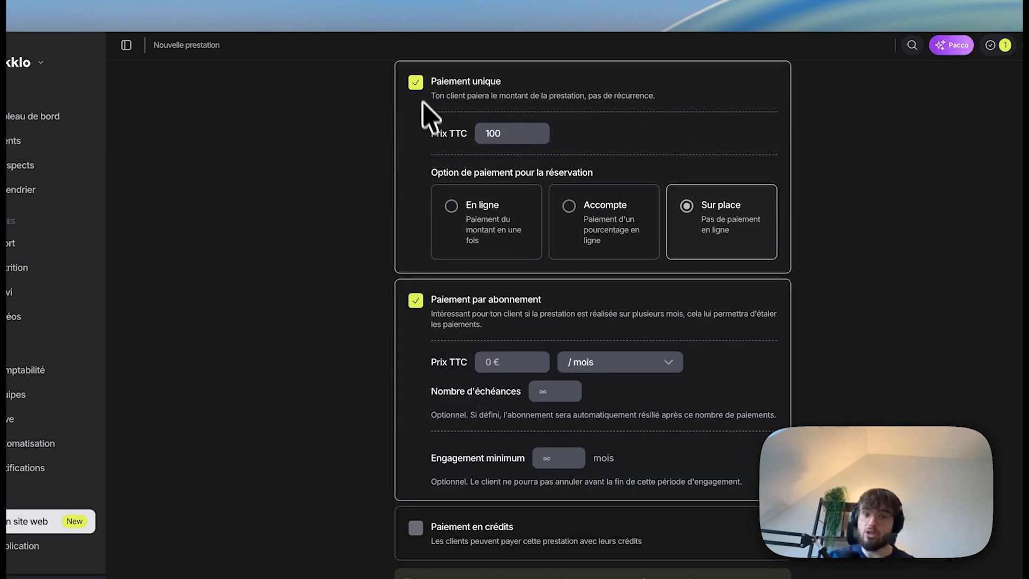
{"action": "left_click", "coordinate": [417, 82]}
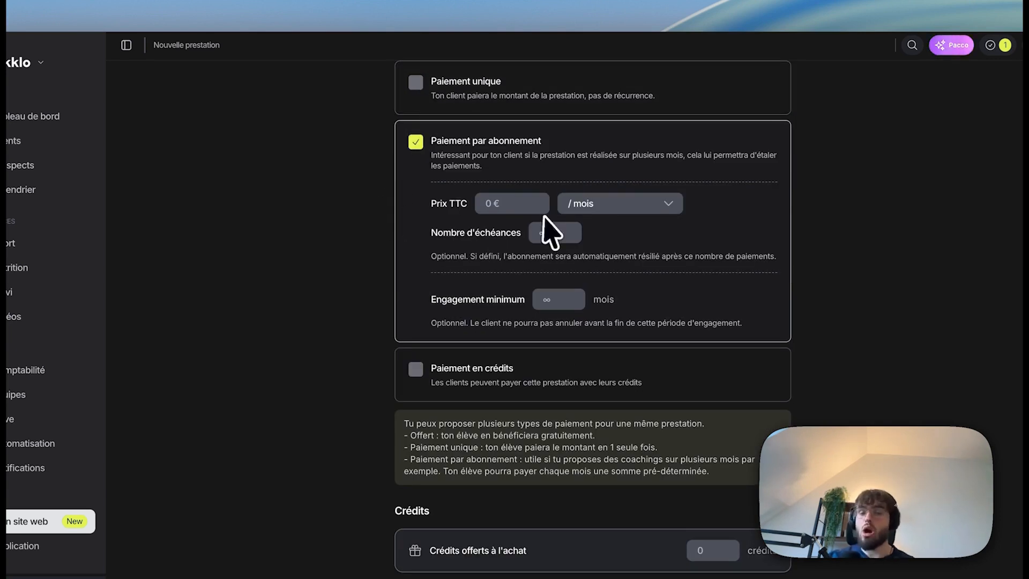
{"action": "left_click", "coordinate": [516, 202]}
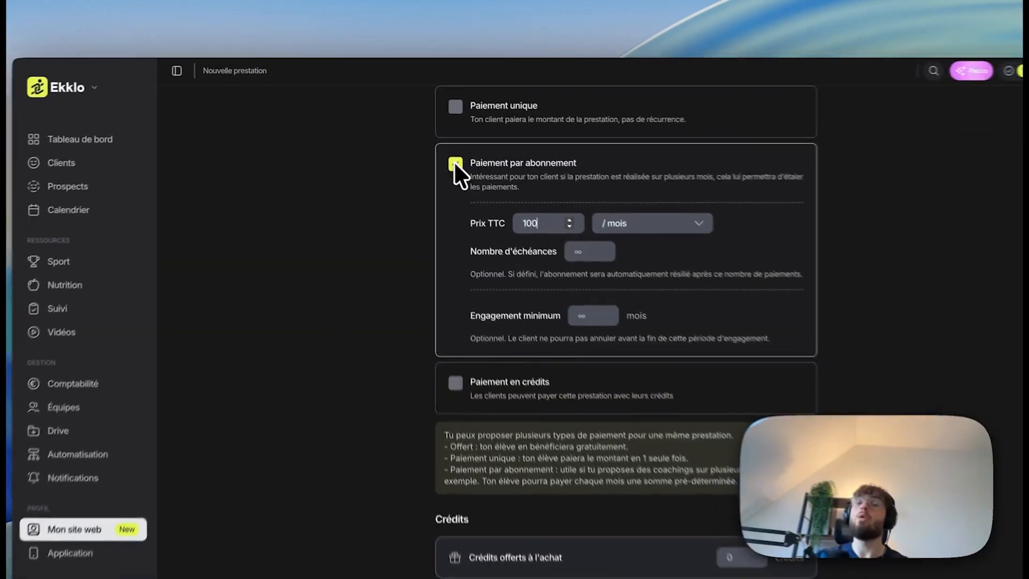
Step: Replace the subscription payment with Paiement en crédits and set the price to 12 credits
{"action": "left_click", "coordinate": [434, 144]}
{"action": "left_click", "coordinate": [434, 199]}
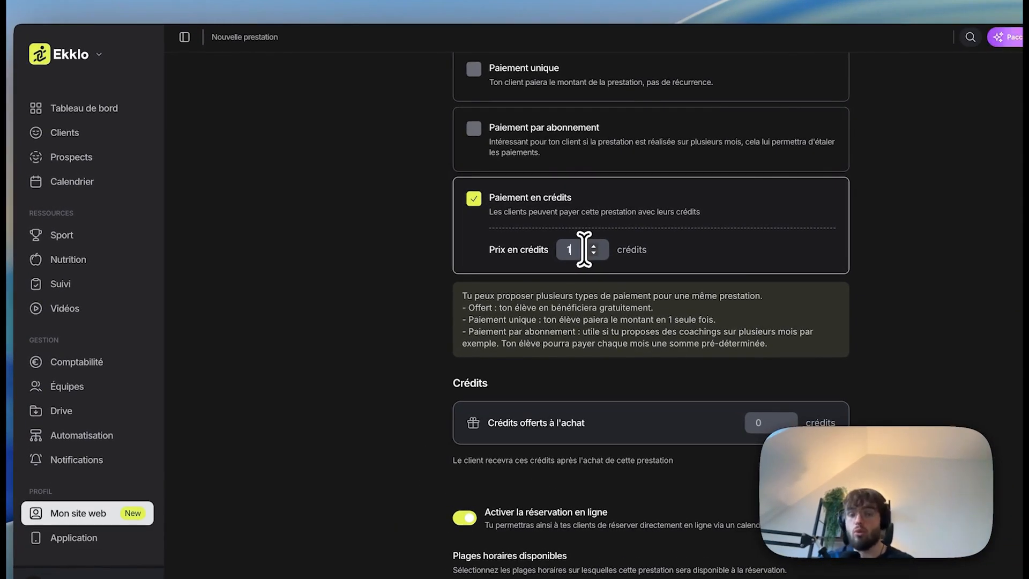
{"action": "key", "text": "BackSpace"}
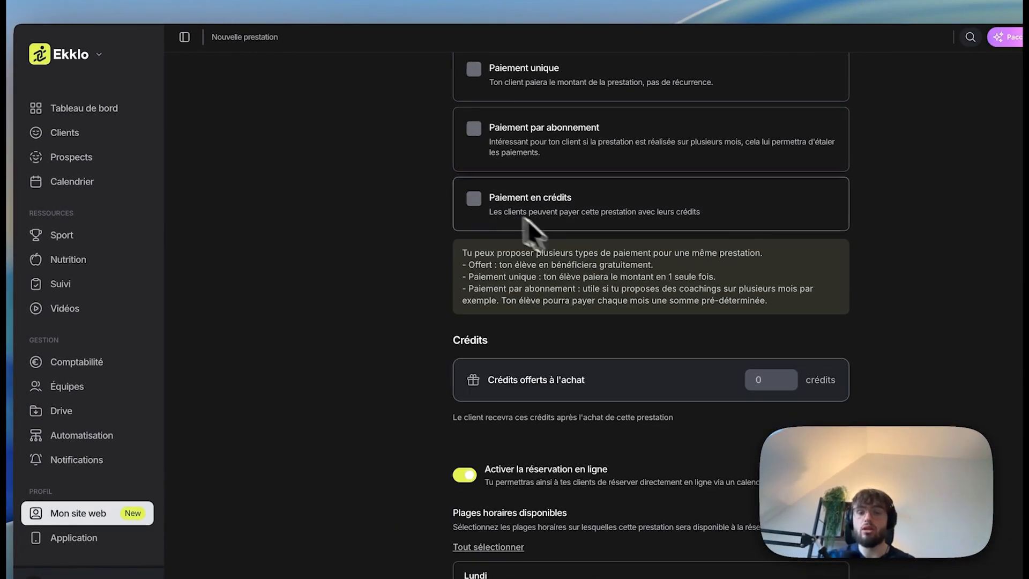
{"action": "left_click", "coordinate": [475, 198]}
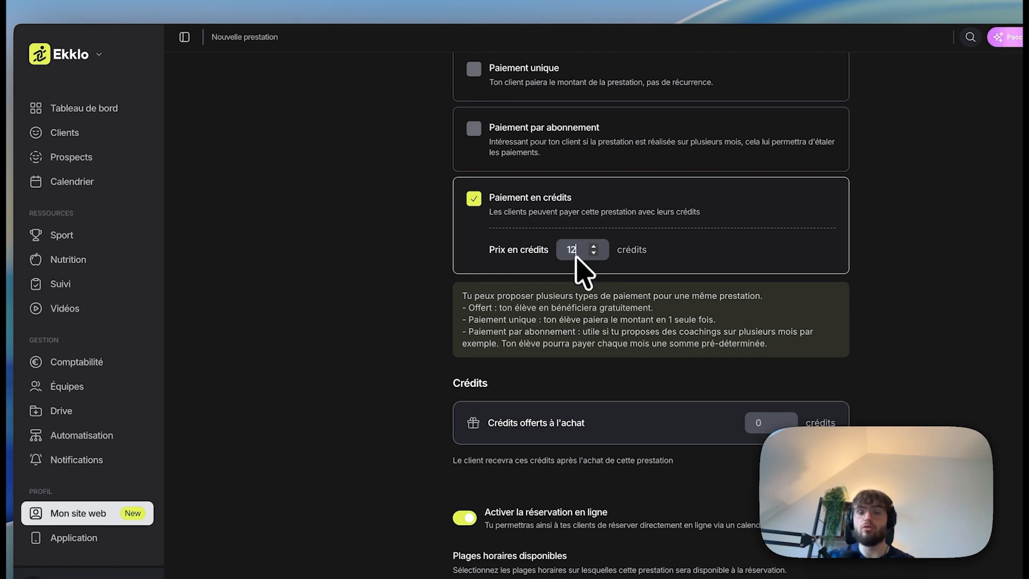
Step: Make the service bookable in both Lundi slots and the Mardi, Mercredi and Samedi 09:00 - 18:00 slots
{"action": "scroll", "coordinate": [390, 328], "scroll_direction": "down", "scroll_amount": 6}
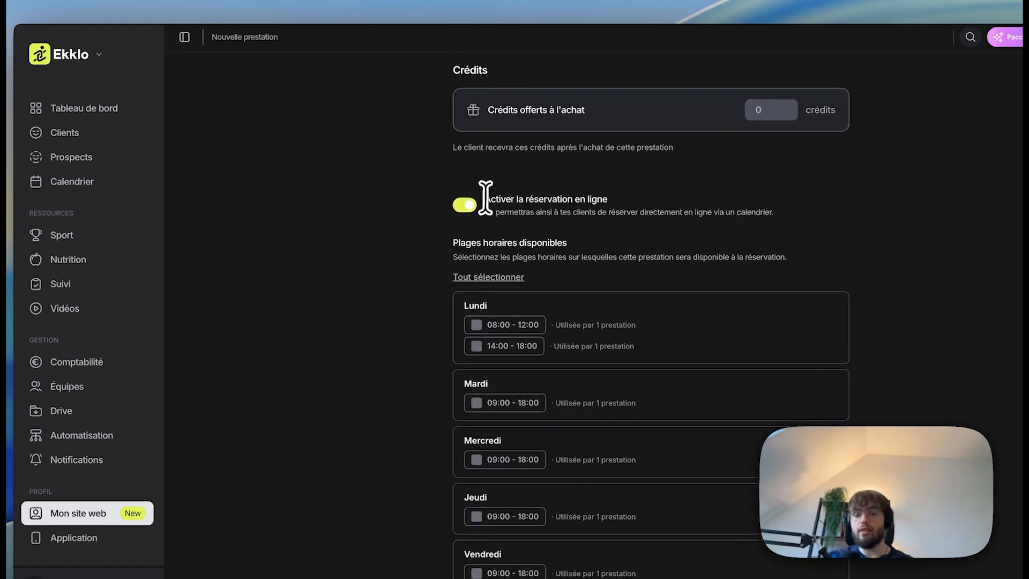
{"action": "left_click_drag", "start_coordinate": [484, 198], "coordinate": [631, 207]}
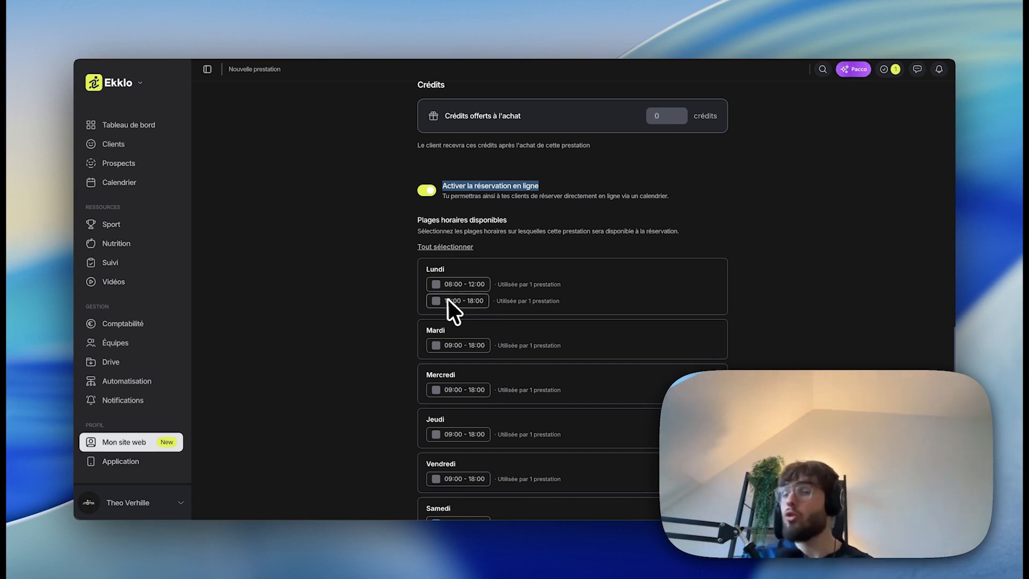
{"action": "scroll", "coordinate": [447, 298], "scroll_direction": "down", "scroll_amount": 3}
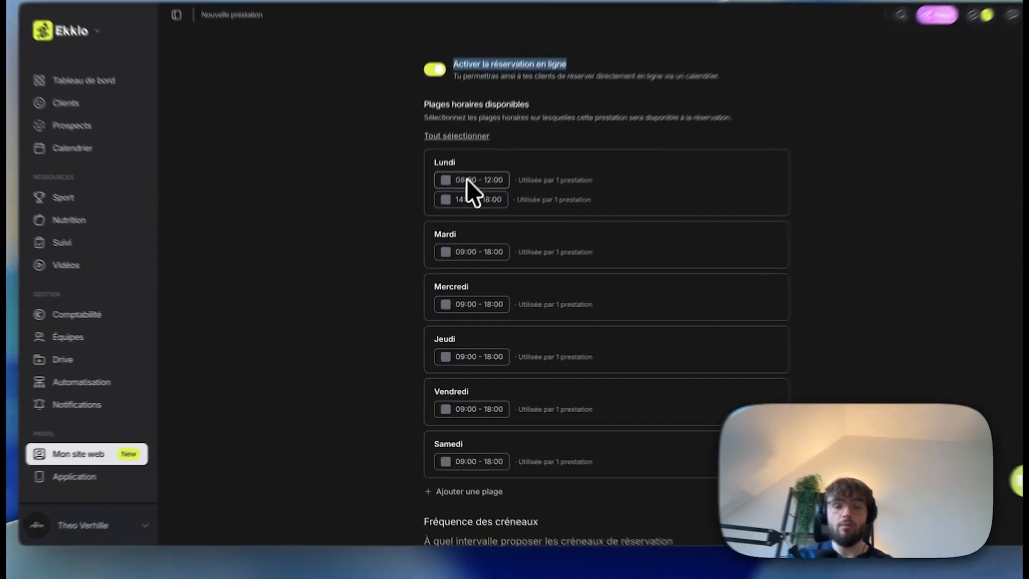
{"action": "left_click", "coordinate": [453, 210]}
{"action": "left_click", "coordinate": [450, 225]}
{"action": "left_click", "coordinate": [463, 298]}
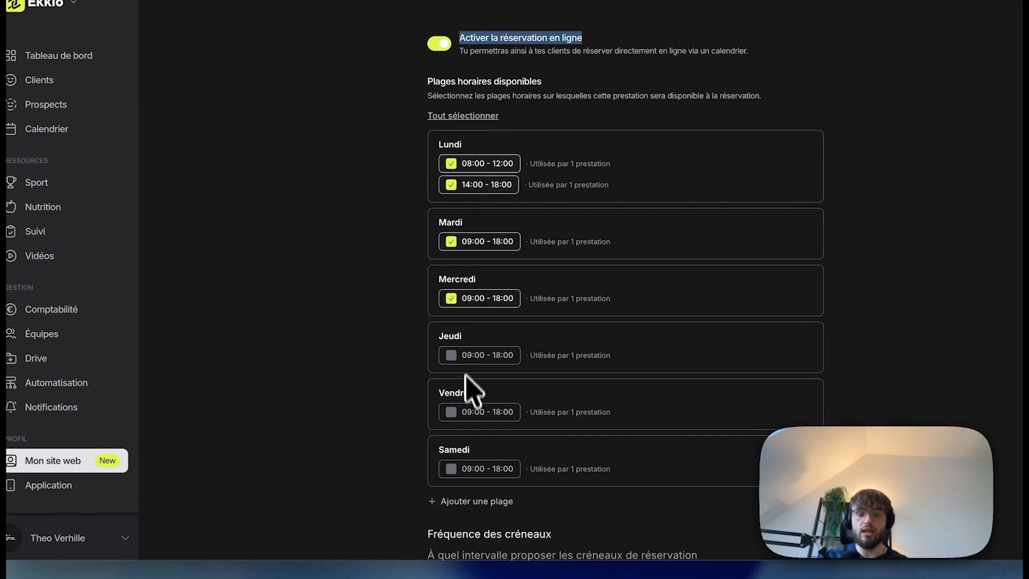
{"action": "left_click", "coordinate": [459, 469]}
Step: Review the new service's slot frequency choices, Temps de battement setting and Visibilité options
{"action": "scroll", "coordinate": [523, 477], "scroll_direction": "down", "scroll_amount": 5}
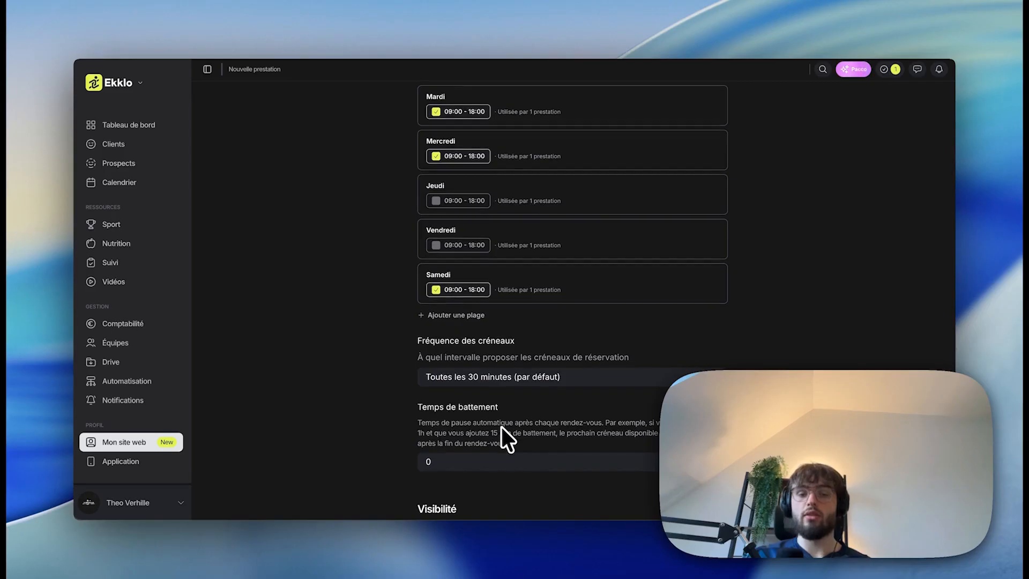
{"action": "scroll", "coordinate": [501, 425], "scroll_direction": "down", "scroll_amount": 2}
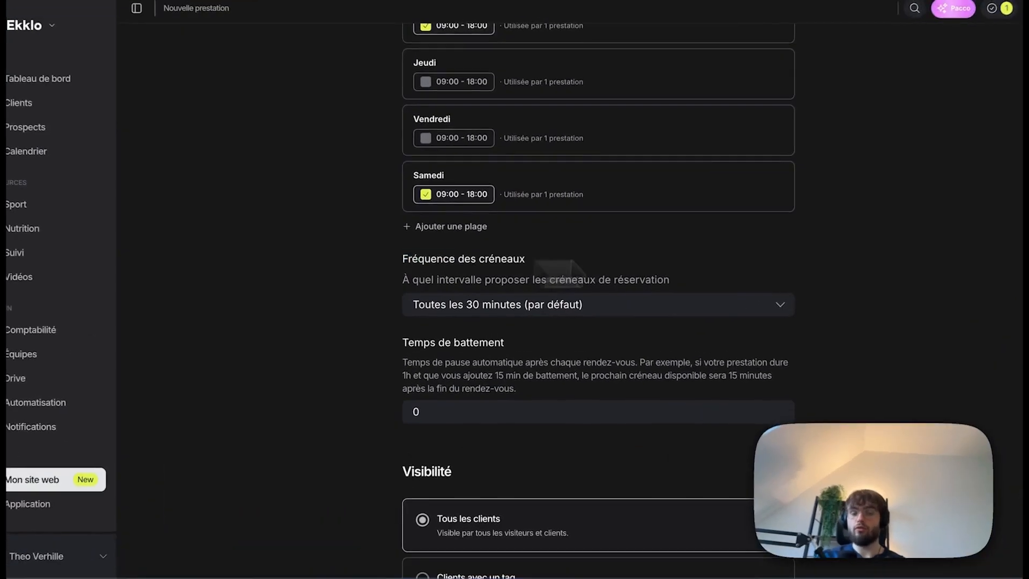
{"action": "triple_click", "coordinate": [575, 267]}
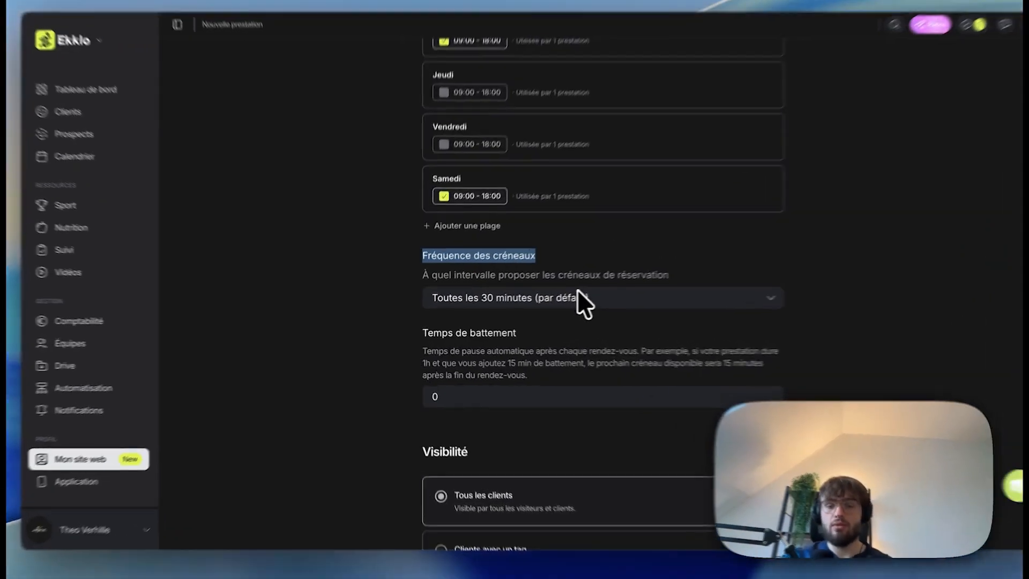
{"action": "left_click", "coordinate": [552, 304]}
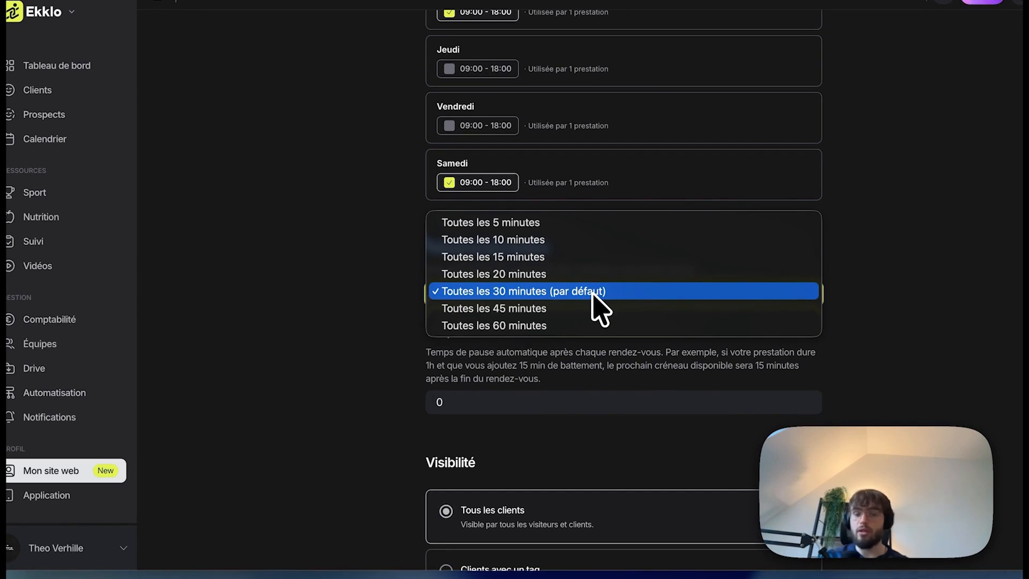
{"action": "left_click", "coordinate": [345, 298]}
{"action": "scroll", "coordinate": [375, 341], "scroll_direction": "down", "scroll_amount": 3}
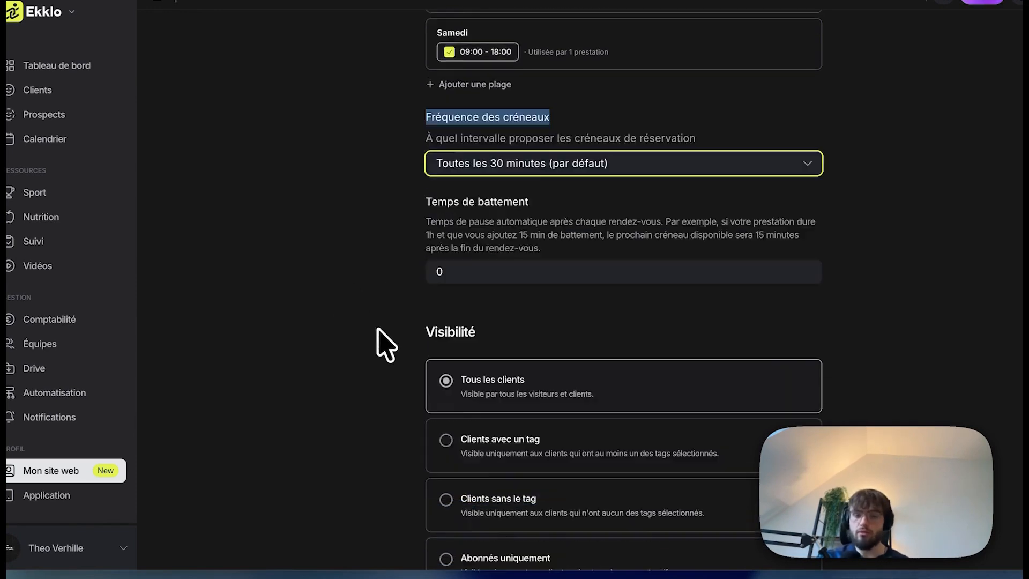
{"action": "scroll", "coordinate": [385, 346], "scroll_direction": "down", "scroll_amount": 1}
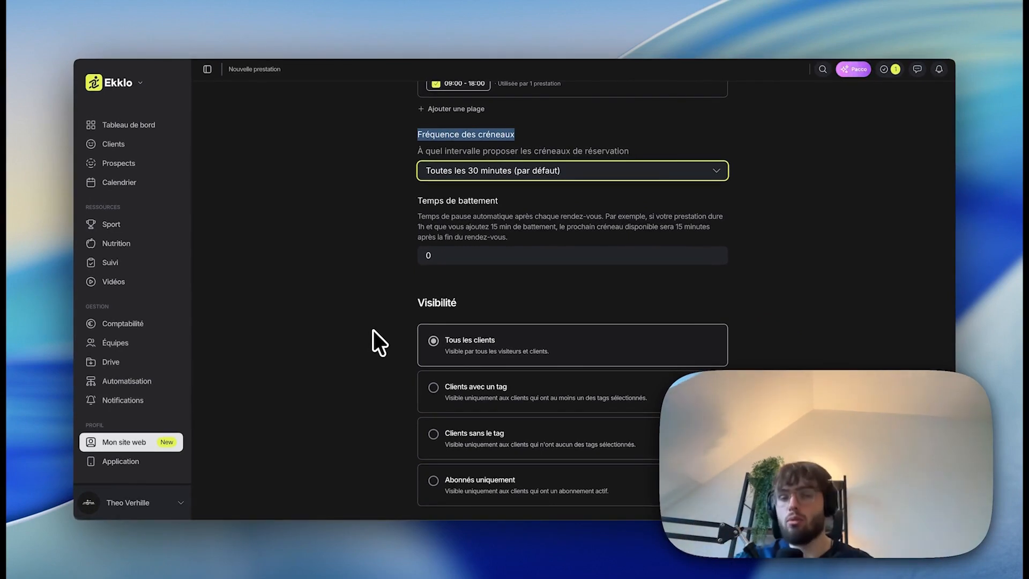
{"action": "scroll", "coordinate": [375, 343], "scroll_direction": "down", "scroll_amount": 3}
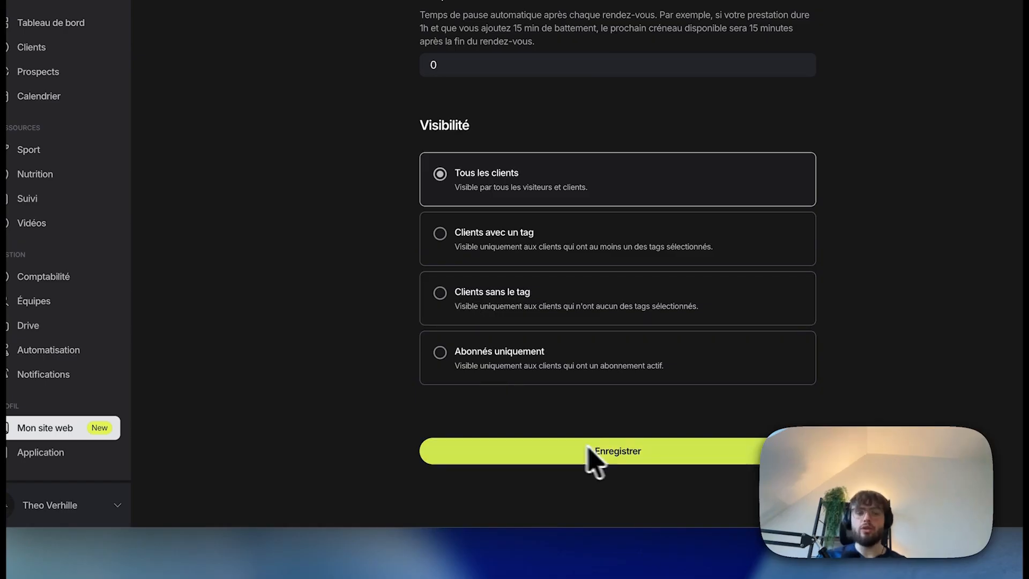
Step: Leave the service form and open the coach's public page on find.ekklo.com
{"action": "left_click", "coordinate": [84, 46]}
{"action": "scroll", "coordinate": [394, 294], "scroll_direction": "up", "scroll_amount": 15}
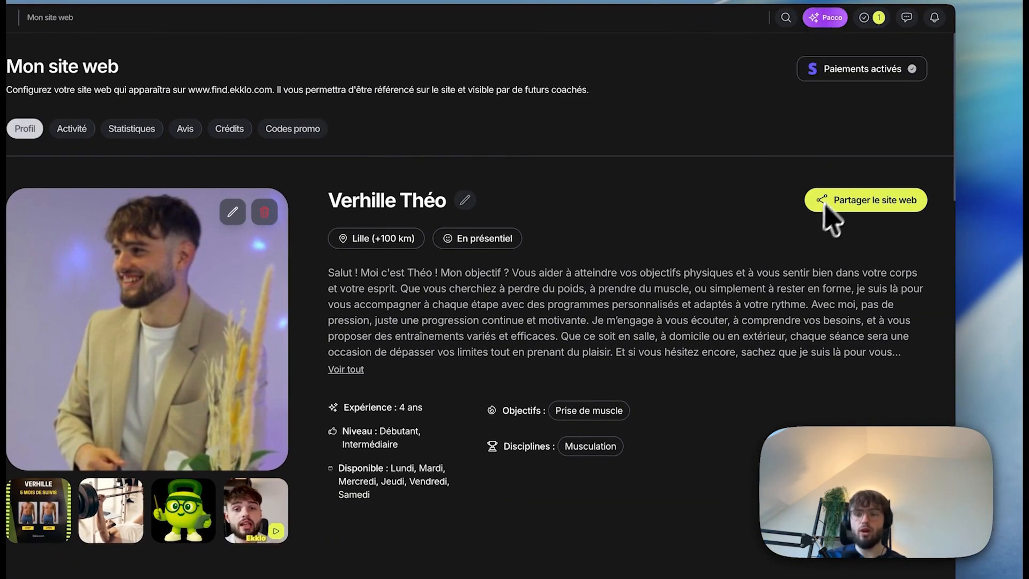
{"action": "left_click", "coordinate": [848, 203]}
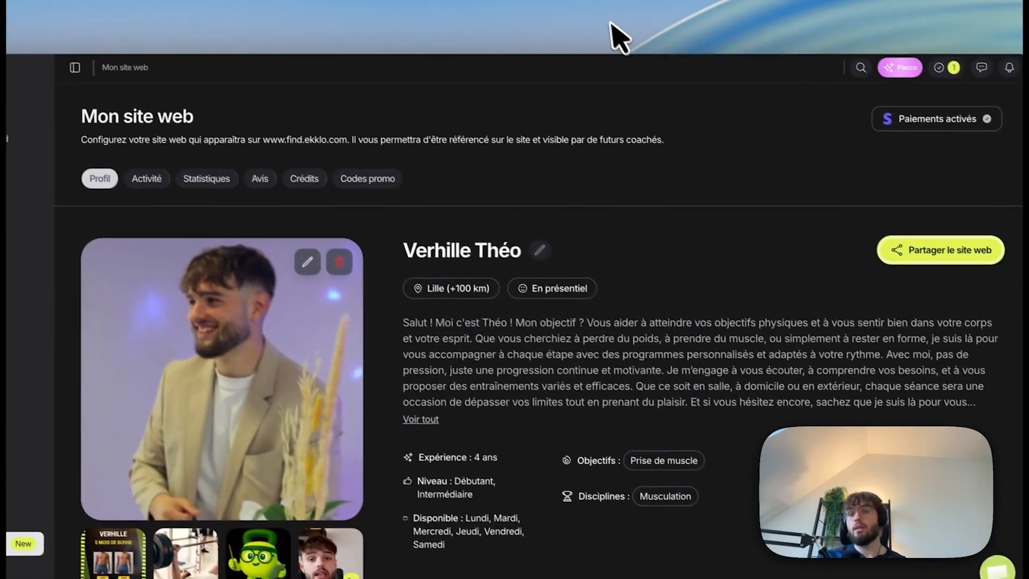
{"action": "type", "text": "https://find.ekklo.com/coachs/verhille-theo"}
{"action": "key", "text": "Return"}
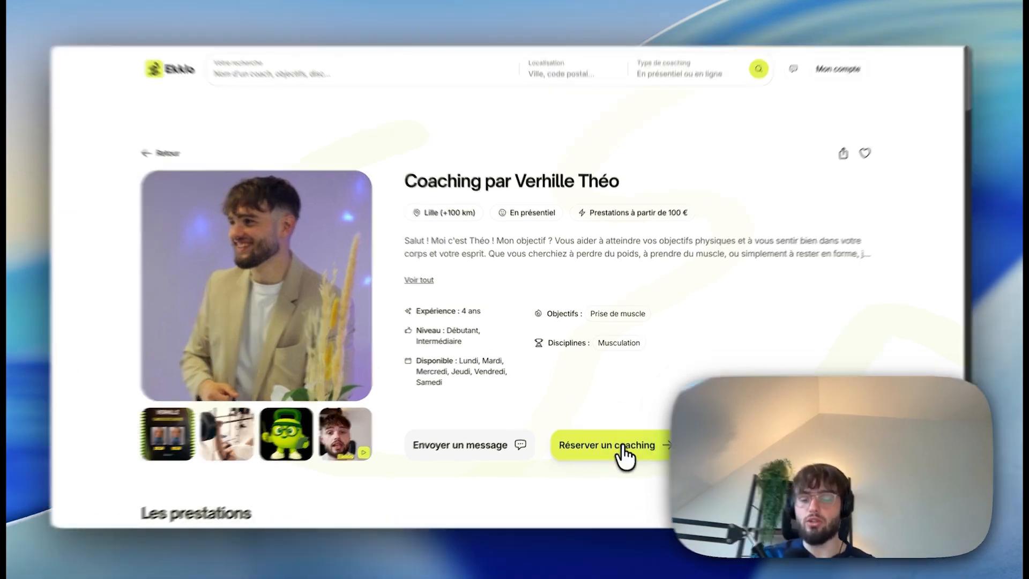
Step: Go from the coach's public page to the bookable services and choose programme COACHING
{"action": "left_click", "coordinate": [623, 442]}
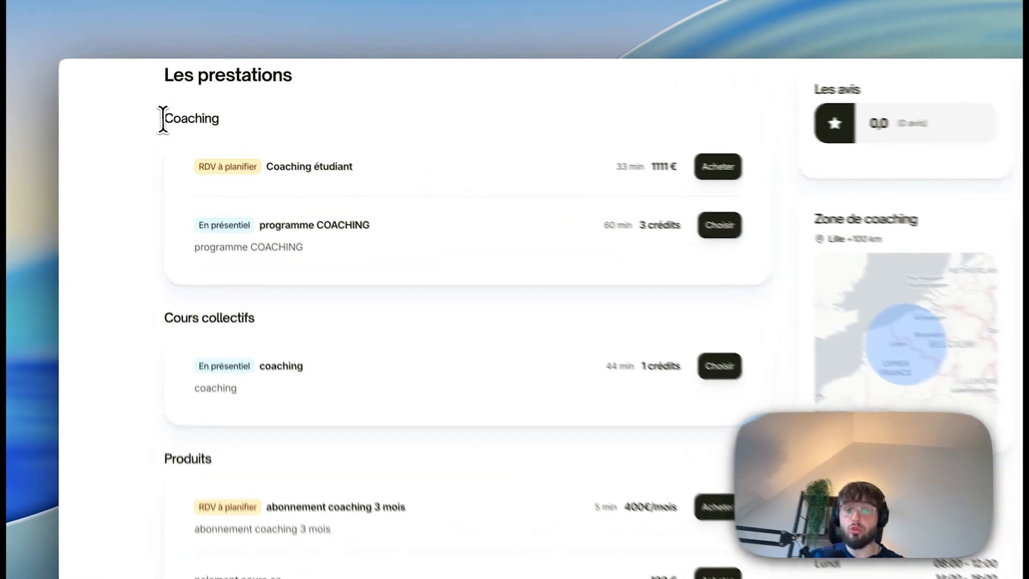
{"action": "left_click_drag", "start_coordinate": [160, 108], "coordinate": [219, 120]}
{"action": "left_click_drag", "start_coordinate": [199, 231], "coordinate": [428, 262]}
{"action": "left_click", "coordinate": [426, 249]}
{"action": "left_click", "coordinate": [749, 233]}
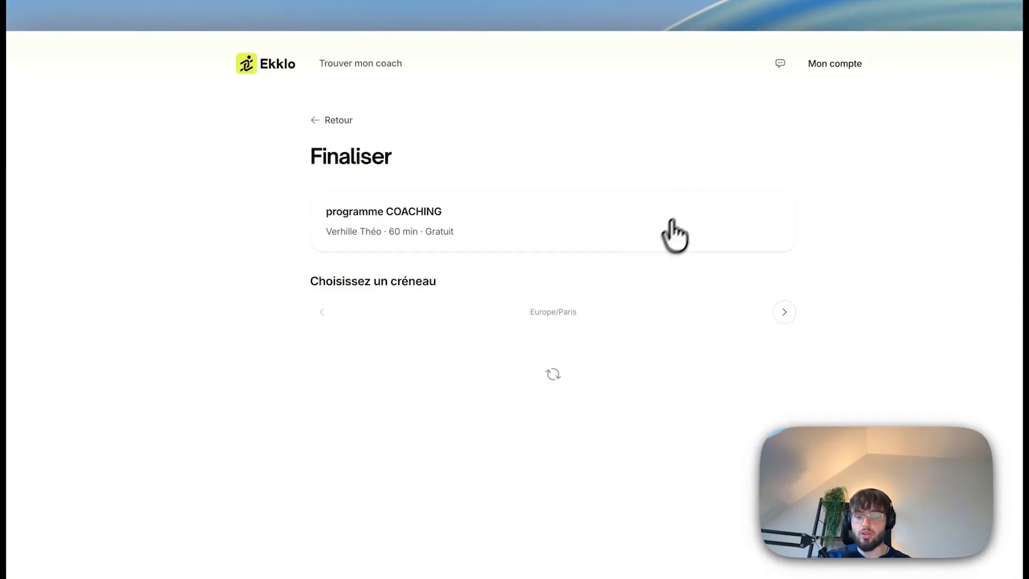
Step: Try the 12:00, 12:30 and 13:00 slots on Tuesday 12 May for programme COACHING
{"action": "scroll", "coordinate": [574, 321], "scroll_direction": "down", "scroll_amount": 2}
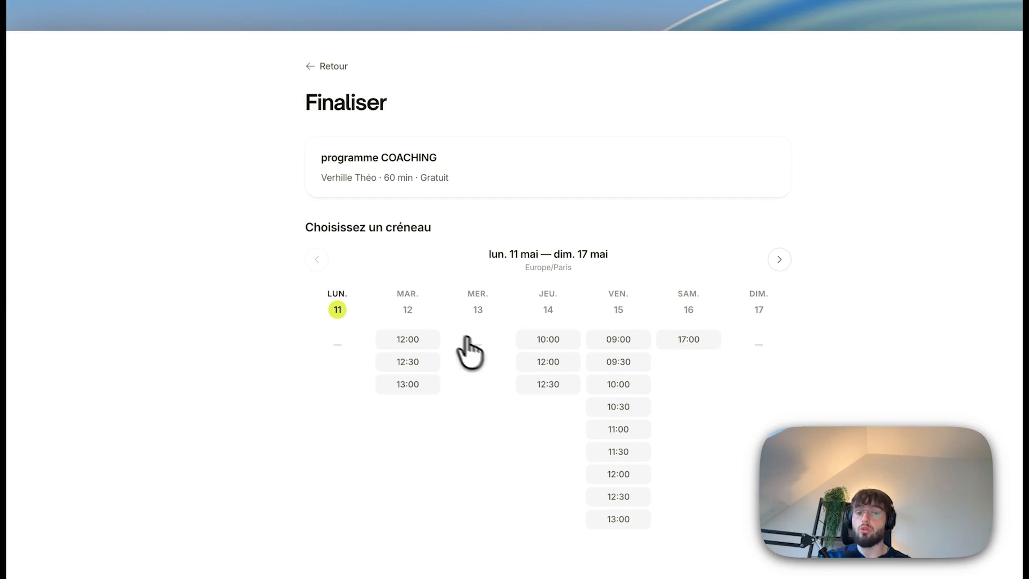
{"action": "left_click", "coordinate": [410, 342]}
{"action": "scroll", "coordinate": [418, 348], "scroll_direction": "down", "scroll_amount": 2}
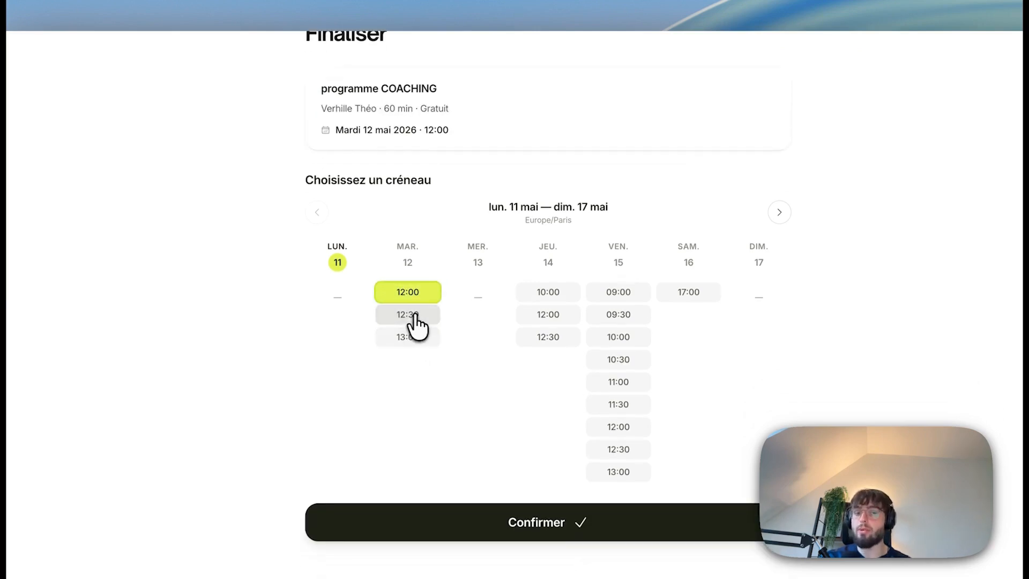
{"action": "left_click", "coordinate": [415, 321]}
{"action": "left_click", "coordinate": [418, 341]}
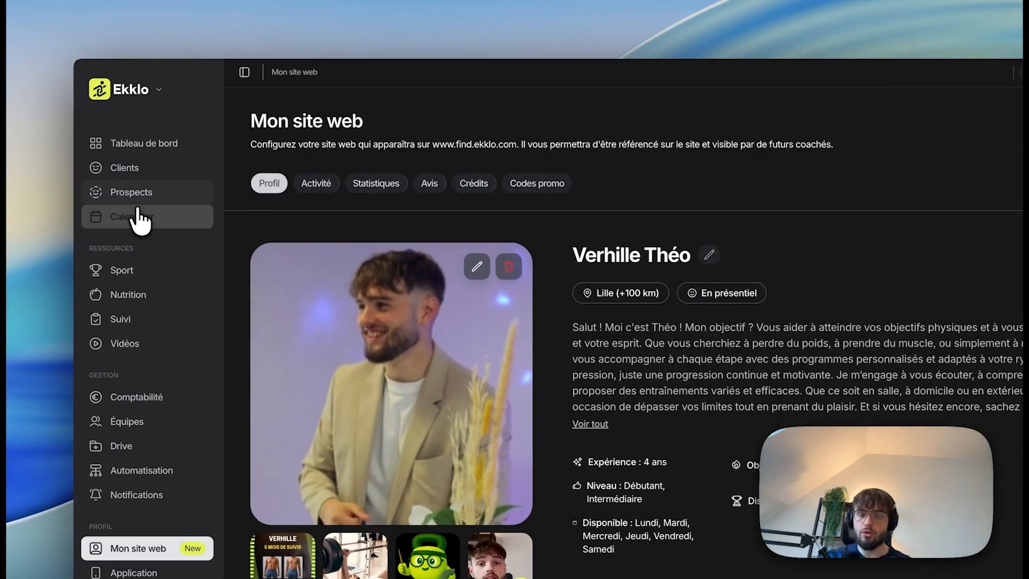
Step: Open the coach's calendar and view its settings
{"action": "left_click", "coordinate": [156, 221]}
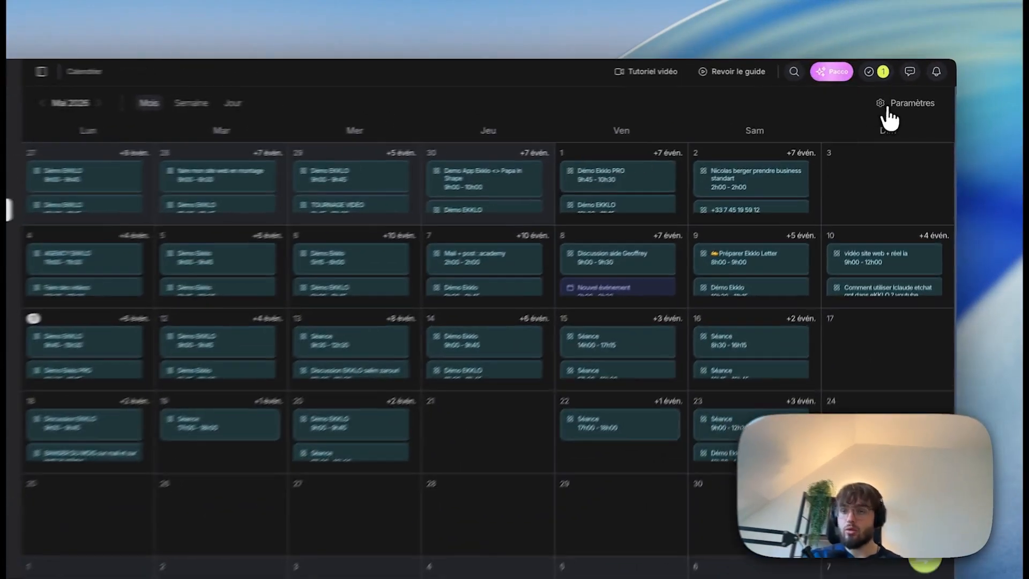
{"action": "left_click", "coordinate": [915, 95]}
{"action": "left_click_drag", "start_coordinate": [638, 276], "coordinate": [731, 276]}
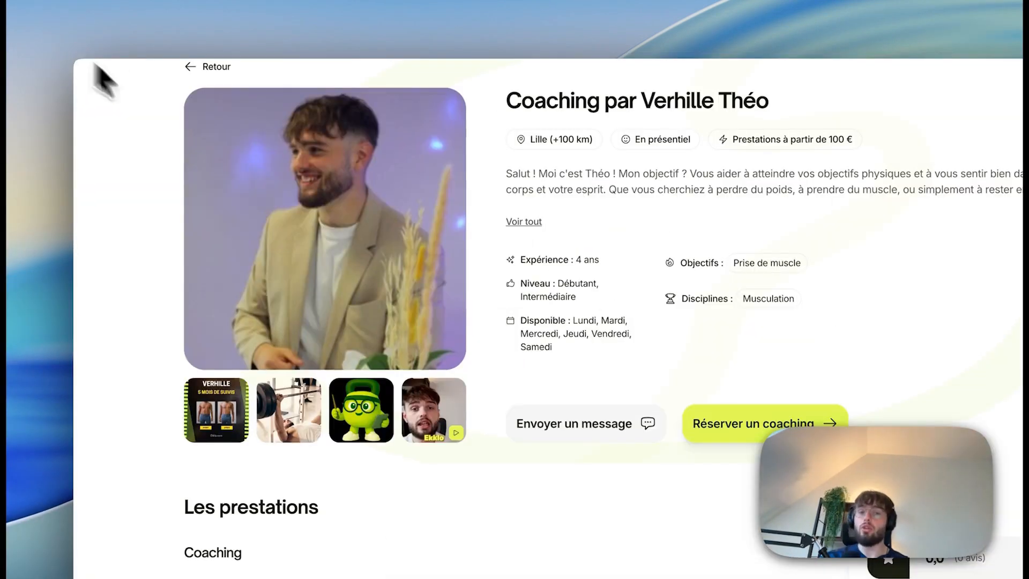
Step: Return to the public coach page and look through its Coaching, Cours collectifs and Produits services
{"action": "scroll", "coordinate": [321, 219], "scroll_direction": "down", "scroll_amount": 10}
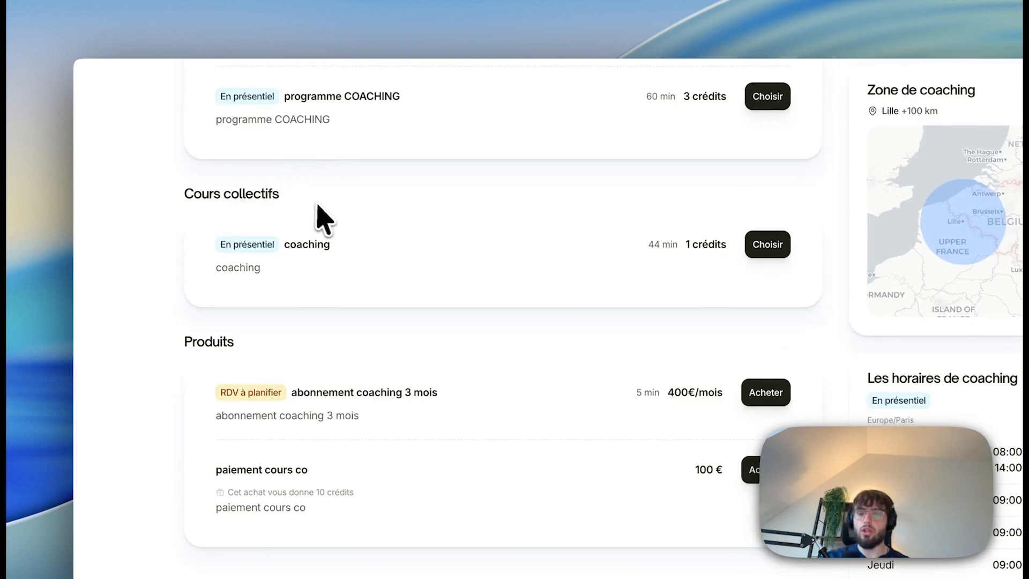
{"action": "scroll", "coordinate": [332, 225], "scroll_direction": "up", "scroll_amount": 2}
{"action": "left_click", "coordinate": [768, 208]}
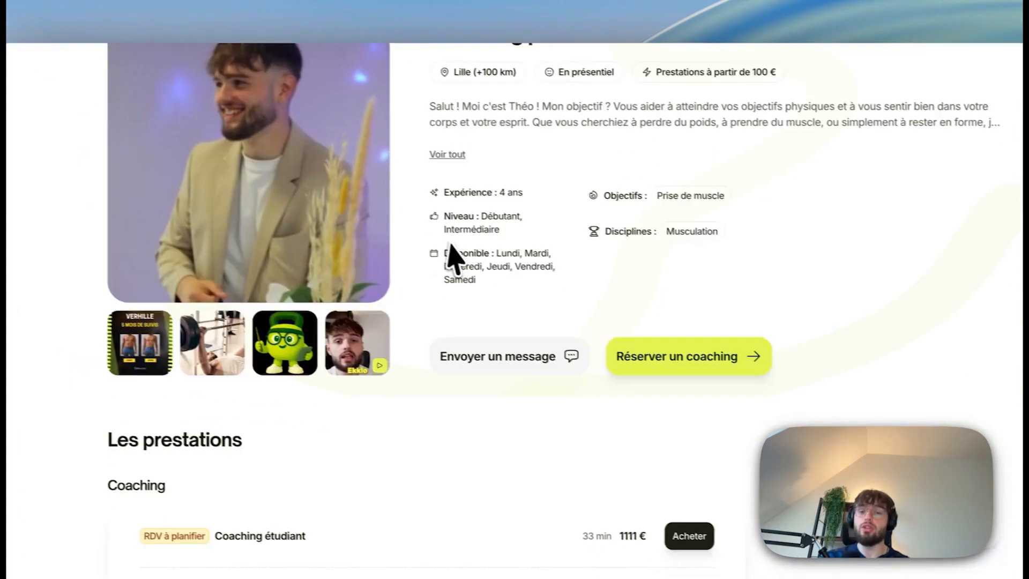
{"action": "scroll", "coordinate": [452, 258], "scroll_direction": "down", "scroll_amount": 8}
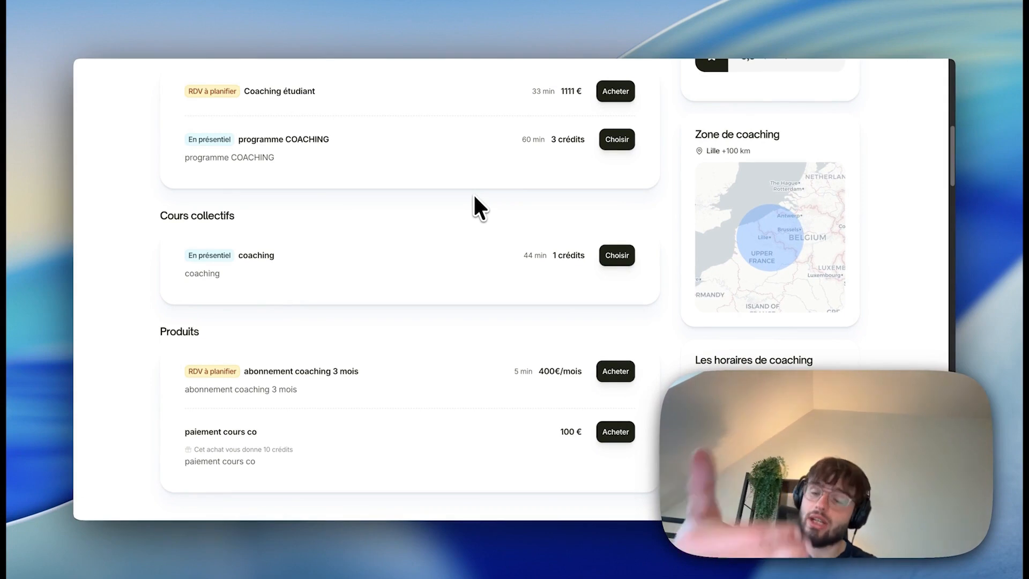
Step: Choose the coaching class under Cours collectifs, select the Tuesday 12 May 10:30 slot and confirm the booking
{"action": "scroll", "coordinate": [474, 193], "scroll_direction": "up", "scroll_amount": 2}
{"action": "double_click", "coordinate": [268, 358]}
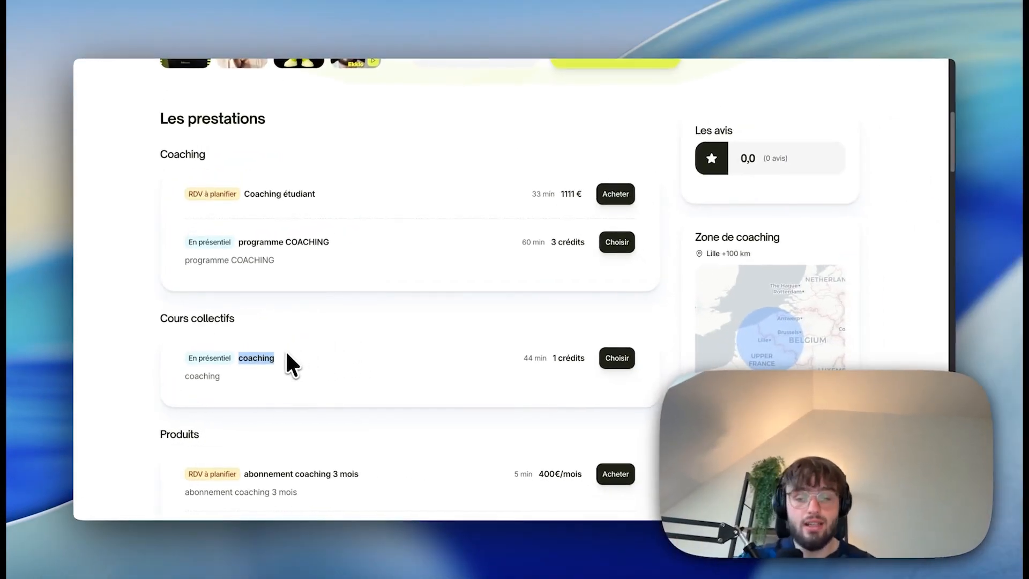
{"action": "left_click", "coordinate": [617, 358]}
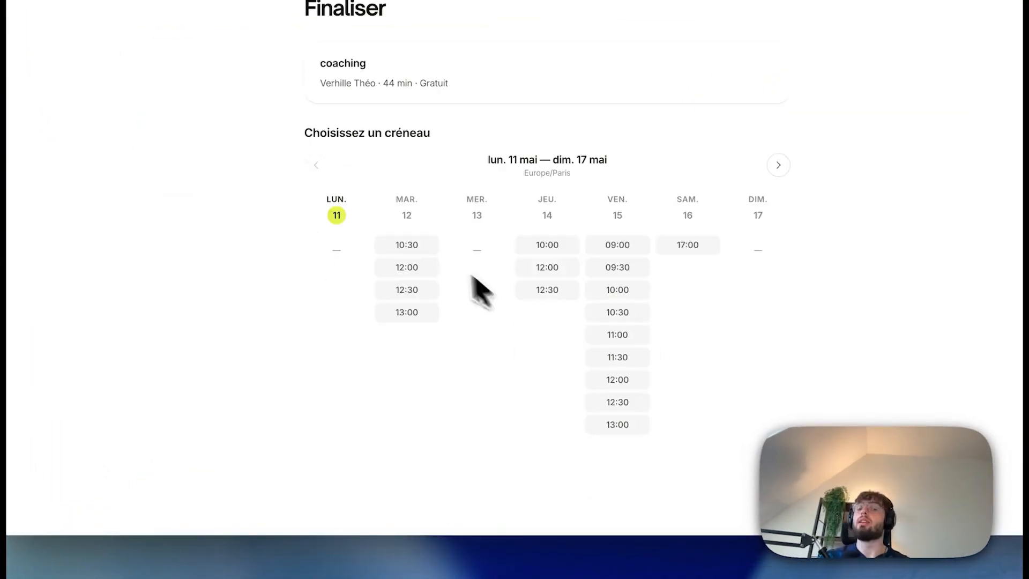
{"action": "left_click", "coordinate": [426, 247]}
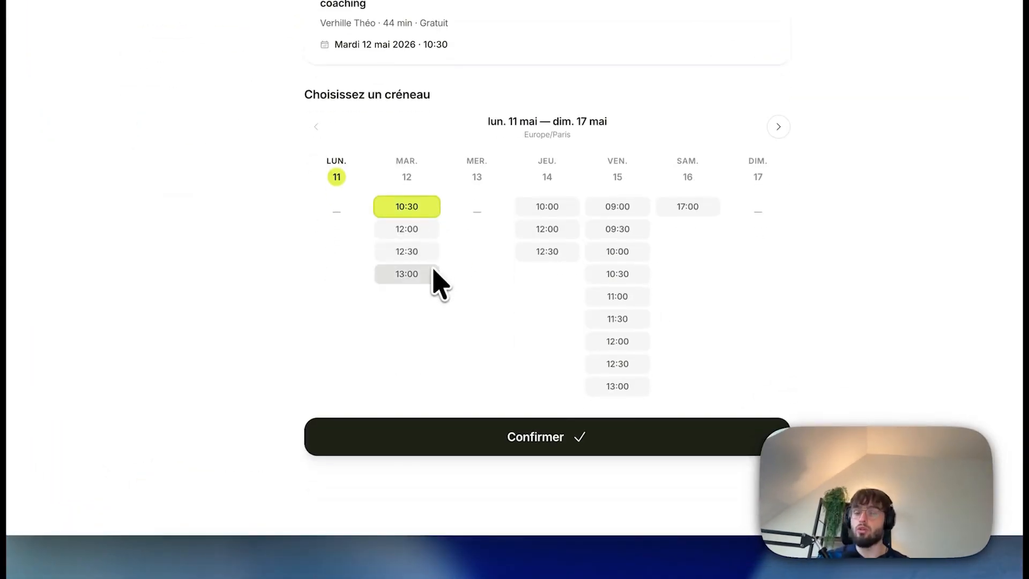
{"action": "left_click", "coordinate": [568, 436]}
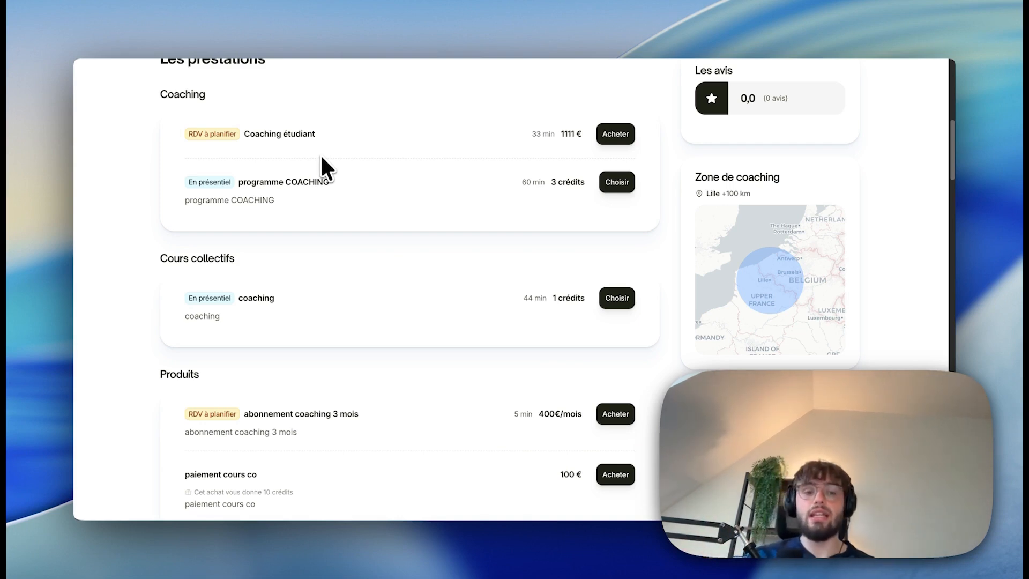
Step: Examine the paiement cours co product under Produits, including its price and the credits it grants
{"action": "scroll", "coordinate": [311, 160], "scroll_direction": "down", "scroll_amount": 5}
{"action": "left_click_drag", "start_coordinate": [178, 241], "coordinate": [274, 242]}
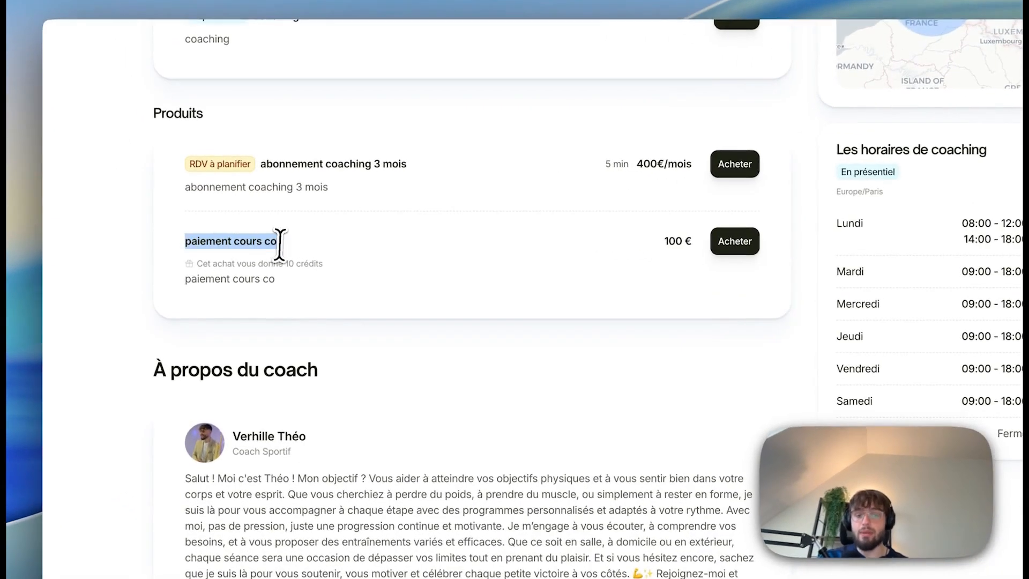
{"action": "left_click_drag", "start_coordinate": [692, 242], "coordinate": [666, 236]}
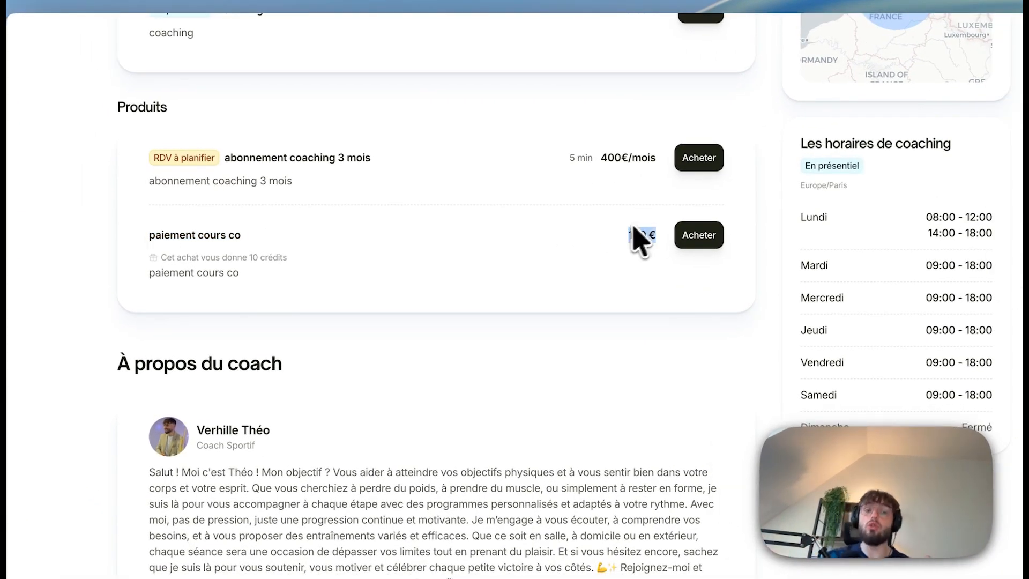
{"action": "left_click_drag", "start_coordinate": [177, 257], "coordinate": [288, 262]}
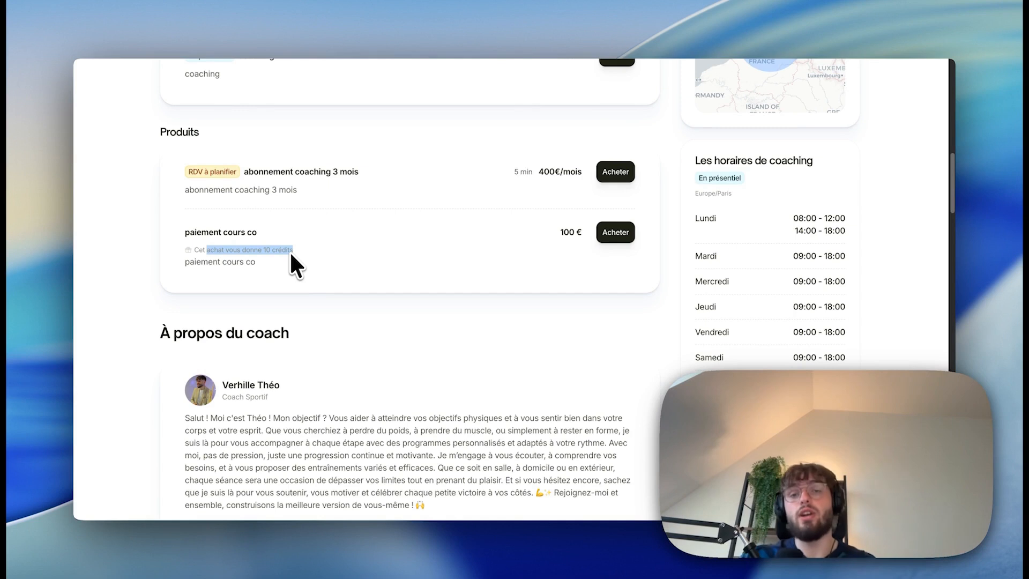
{"action": "scroll", "coordinate": [300, 257], "scroll_direction": "up", "scroll_amount": 3}
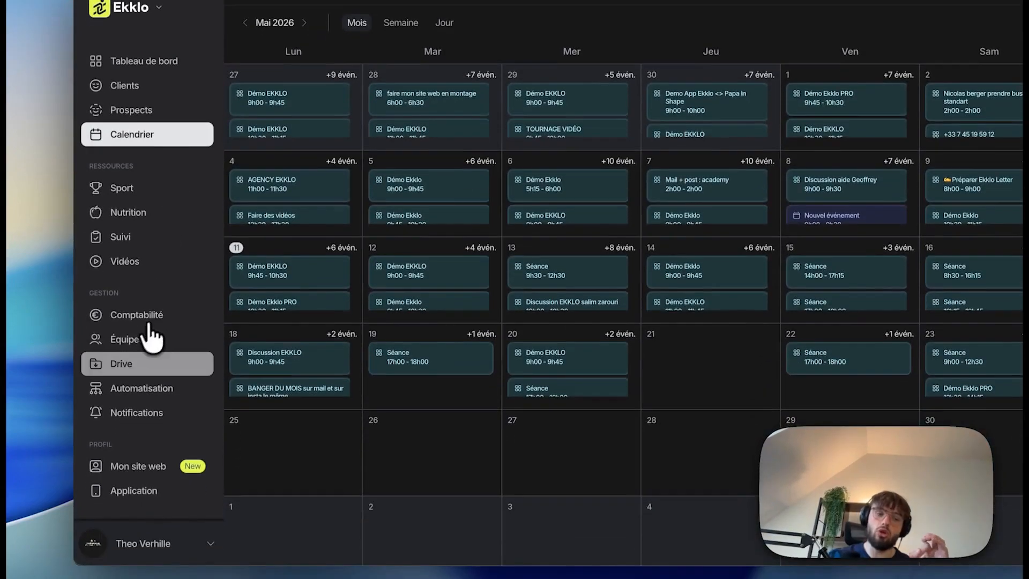
Step: View the client payments in Comptabilité, and open the Crédits section of Mon site web
{"action": "left_click", "coordinate": [156, 363]}
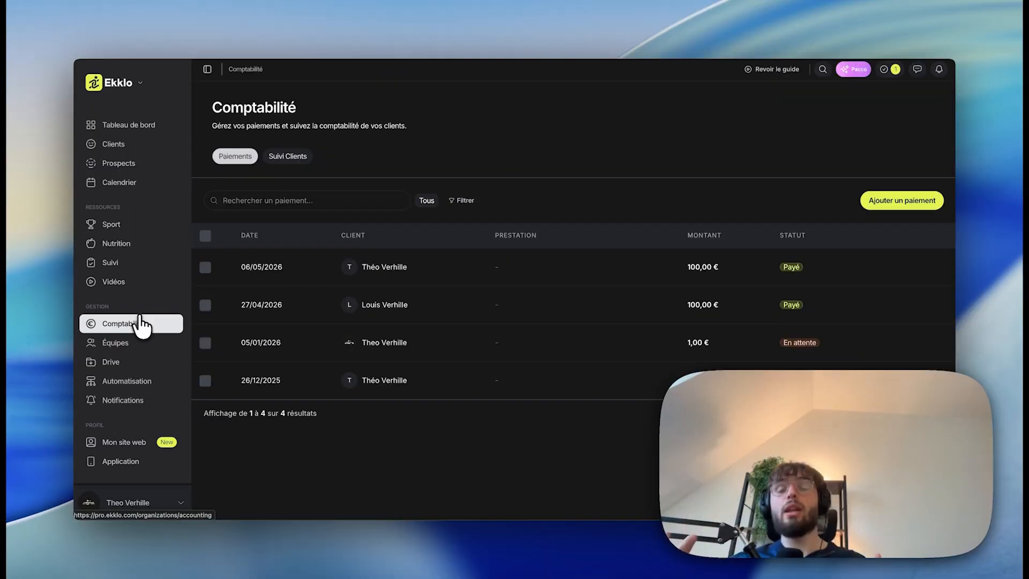
{"action": "left_click", "coordinate": [136, 445]}
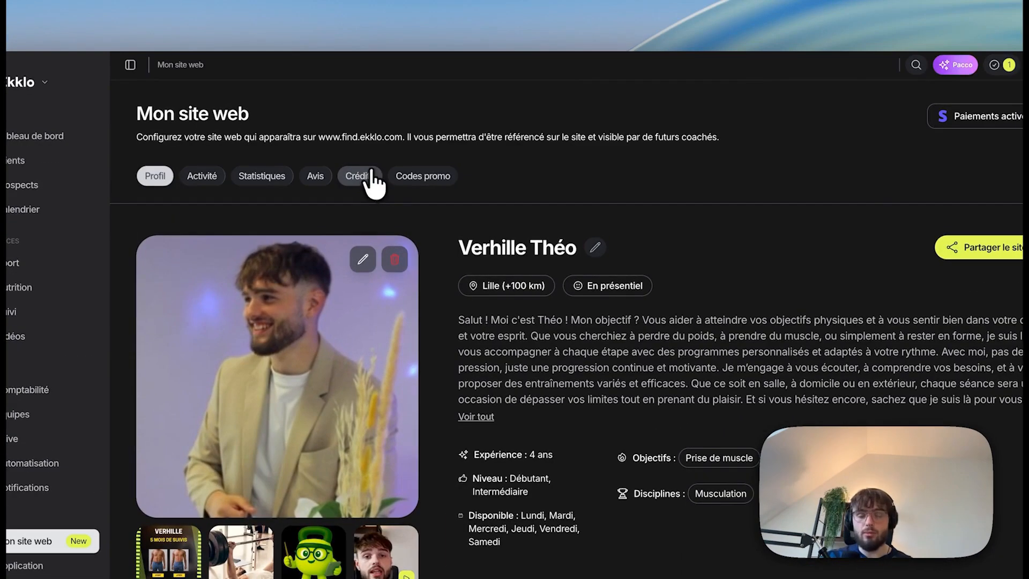
{"action": "left_click", "coordinate": [371, 174]}
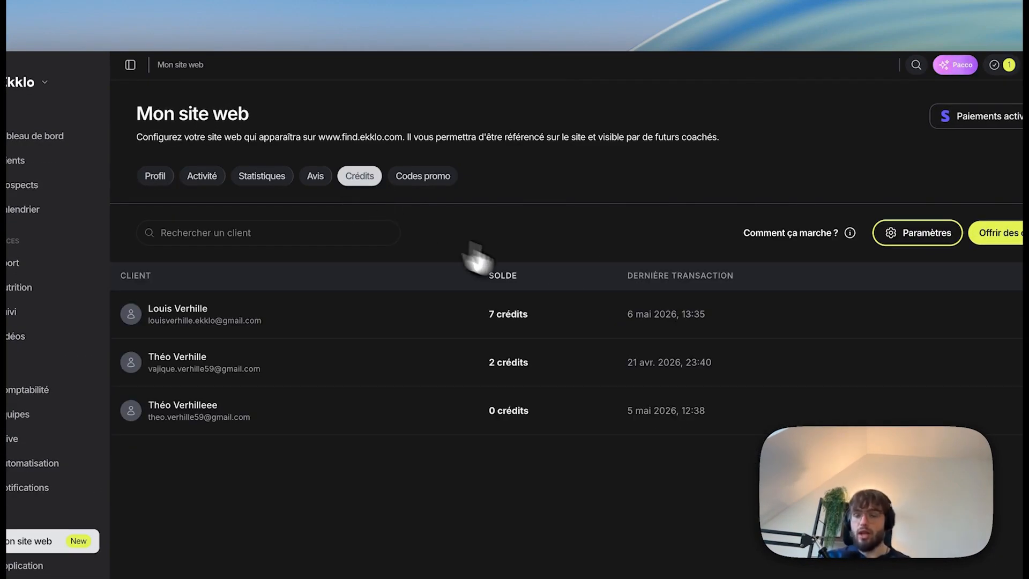
Step: In the credit system settings, enable credit expiration after 90 days and the low-balance notification at 5 credits
{"action": "left_click", "coordinate": [918, 236]}
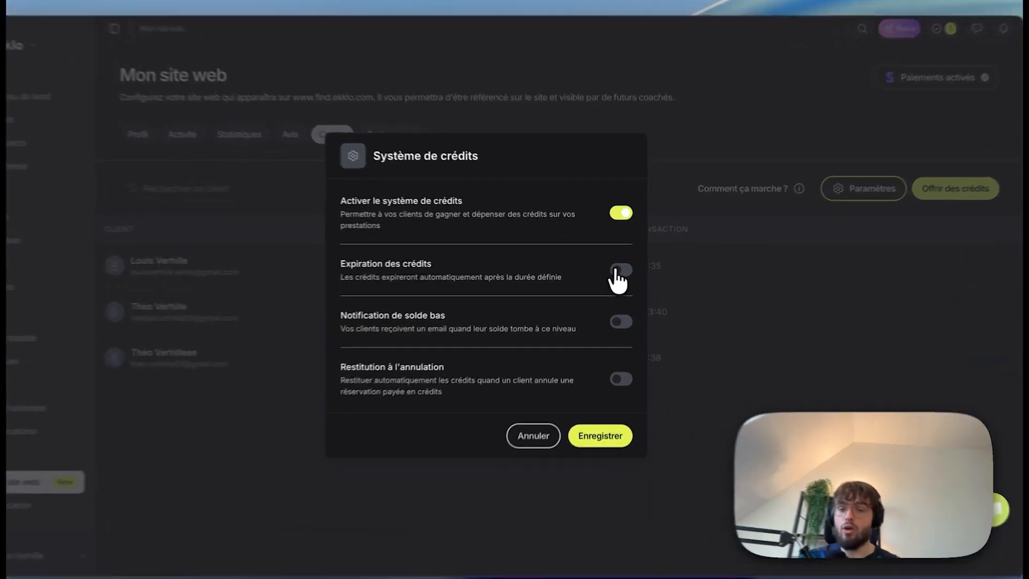
{"action": "left_click", "coordinate": [623, 267]}
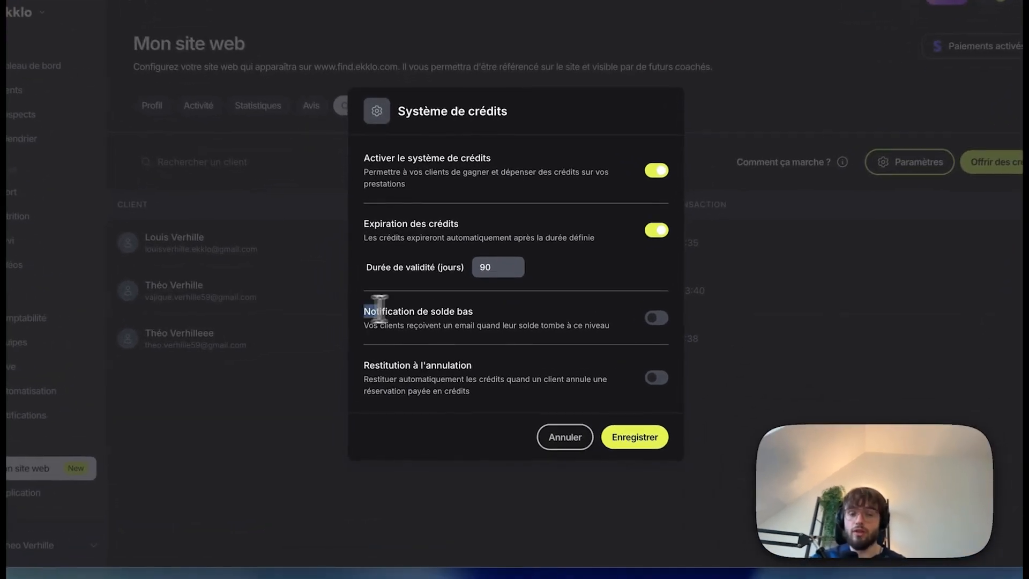
{"action": "left_click_drag", "start_coordinate": [395, 318], "coordinate": [488, 313]}
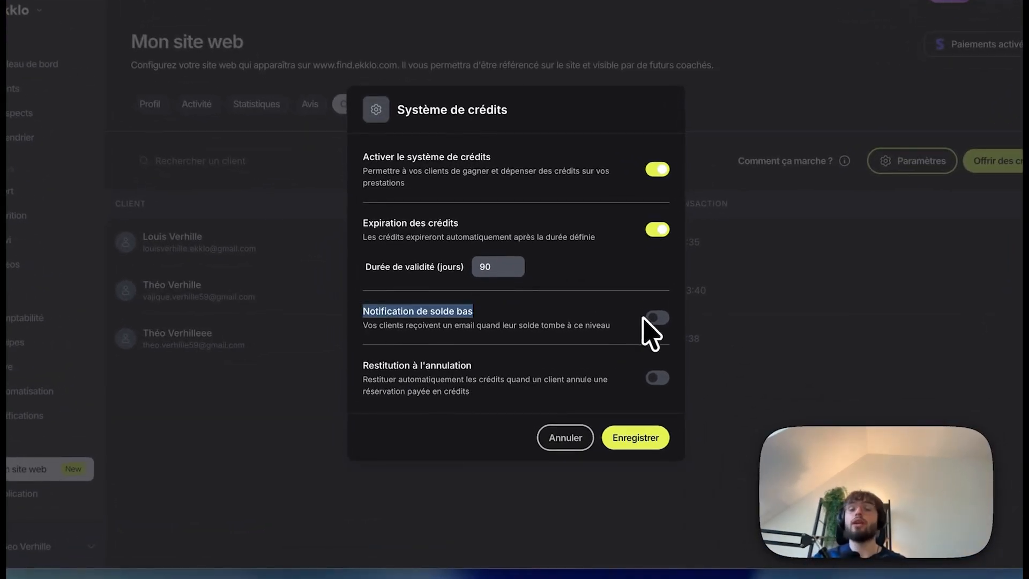
{"action": "left_click", "coordinate": [656, 318]}
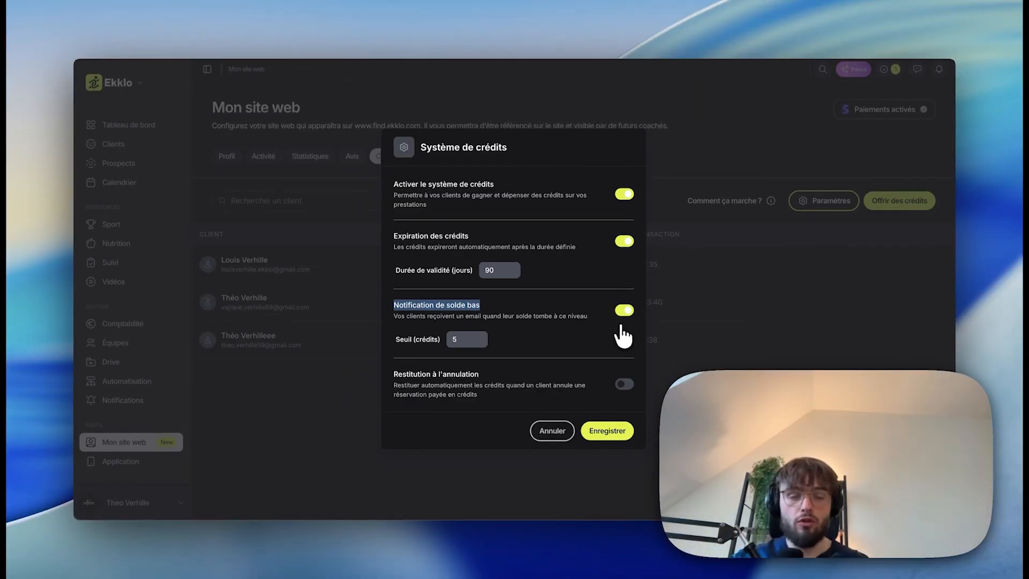
Step: Set the low-balance notification threshold to 3 credits, and toggle the automatic credit refund on cancellation
{"action": "left_click", "coordinate": [464, 340]}
{"action": "key", "text": "BackSpace"}
{"action": "type", "text": "3"}
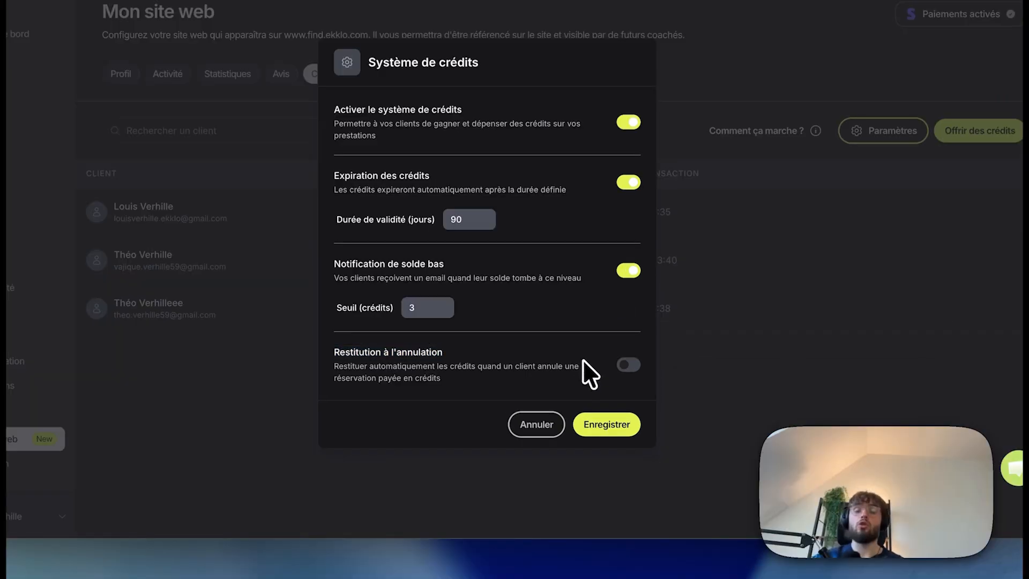
{"action": "left_click", "coordinate": [628, 366]}
{"action": "left_click", "coordinate": [627, 367]}
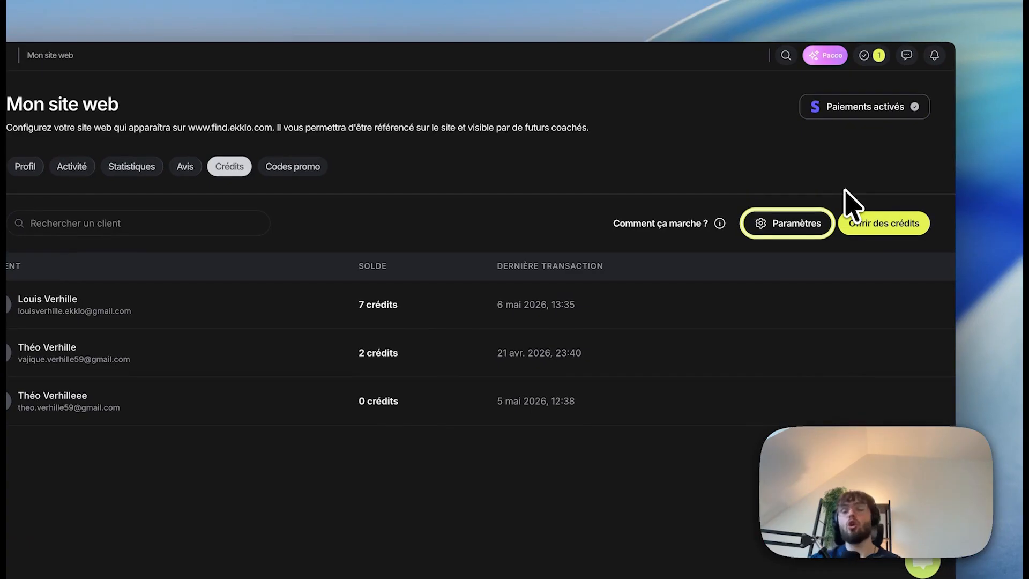
Step: View the form for offering credits to a client, close it and look over the Profil section of Mon site web
{"action": "left_click", "coordinate": [891, 224]}
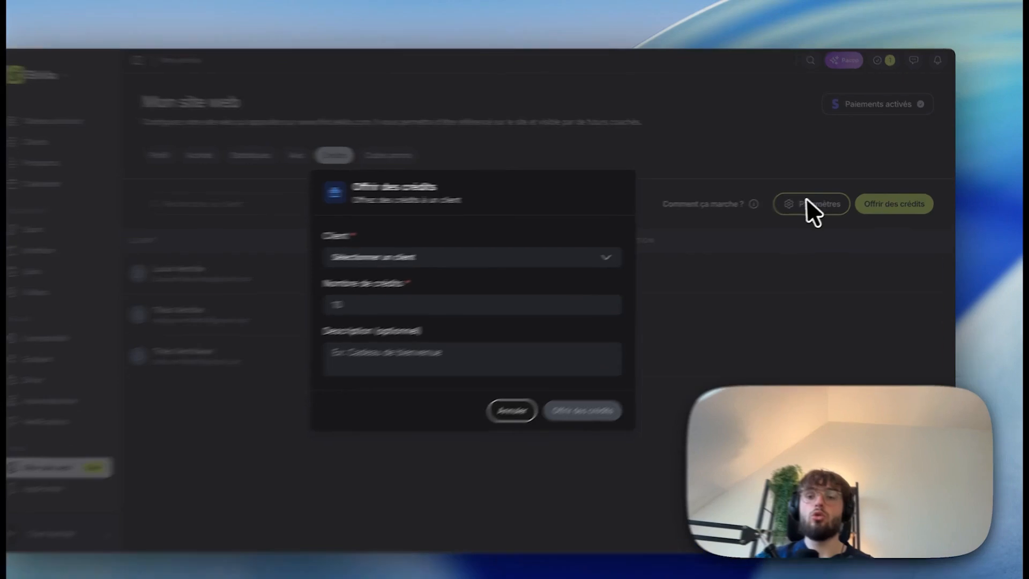
{"action": "left_click", "coordinate": [814, 197]}
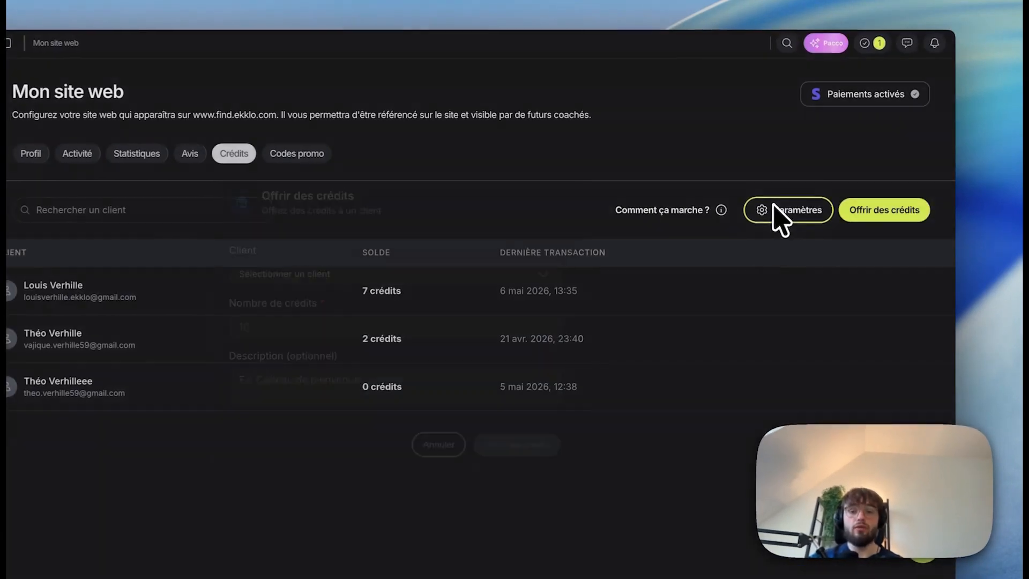
{"action": "left_click", "coordinate": [194, 172]}
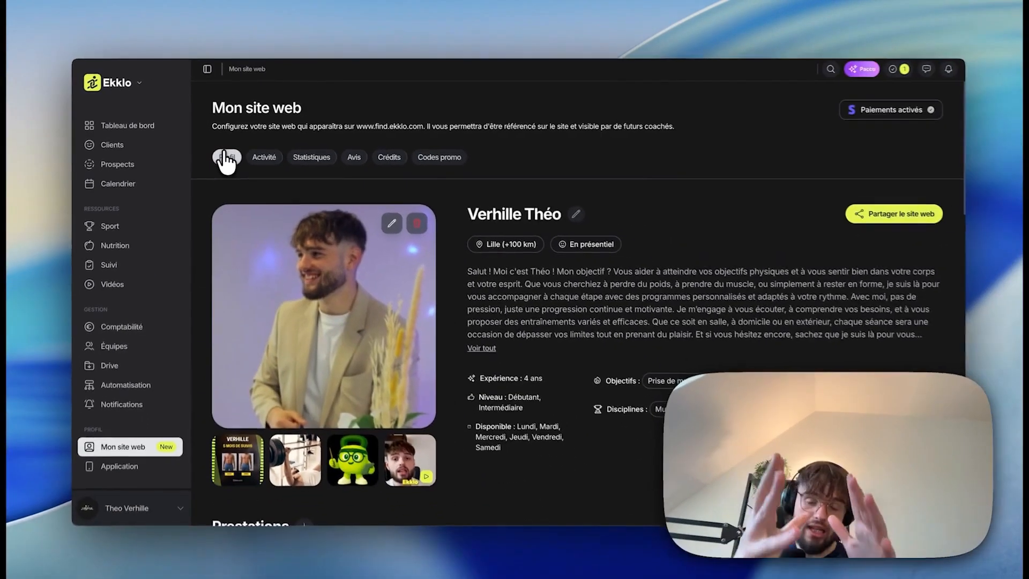
{"action": "scroll", "coordinate": [276, 197], "scroll_direction": "down", "scroll_amount": 6}
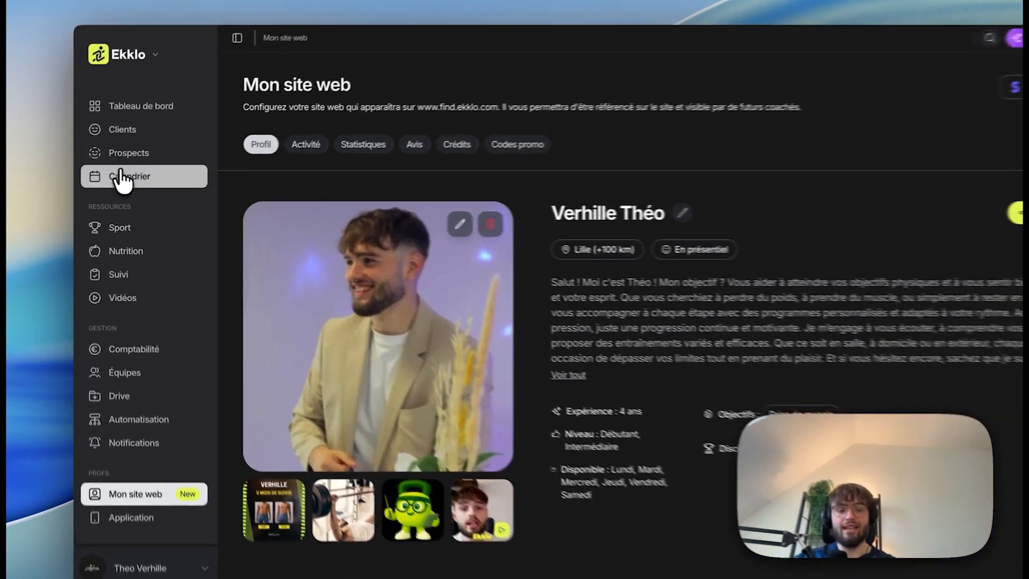
Step: Show the Calendrier by week and start a new event on Friday 15 May 2026 from 09:00 to 09:30
{"action": "left_click", "coordinate": [102, 181]}
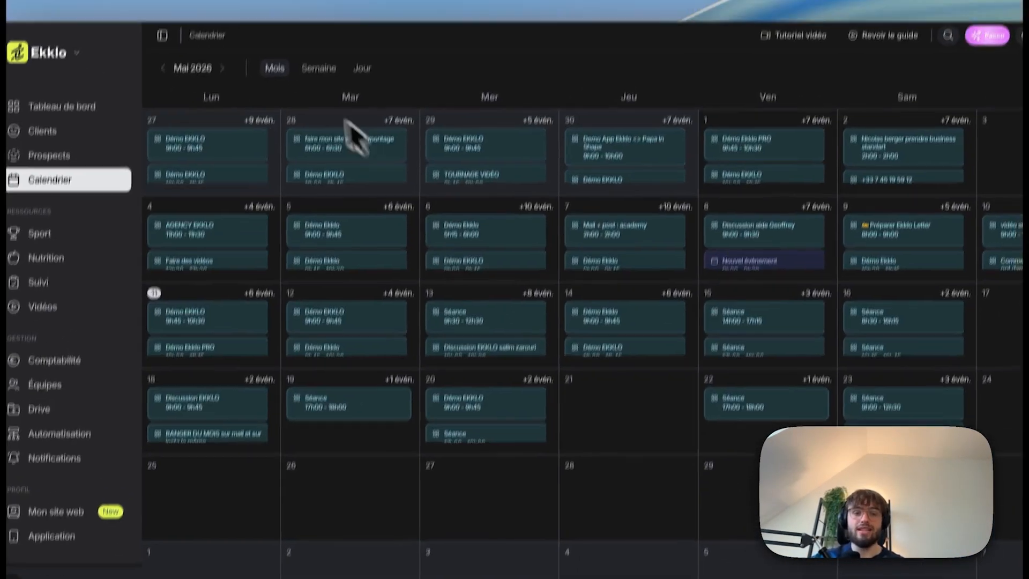
{"action": "left_click", "coordinate": [319, 68]}
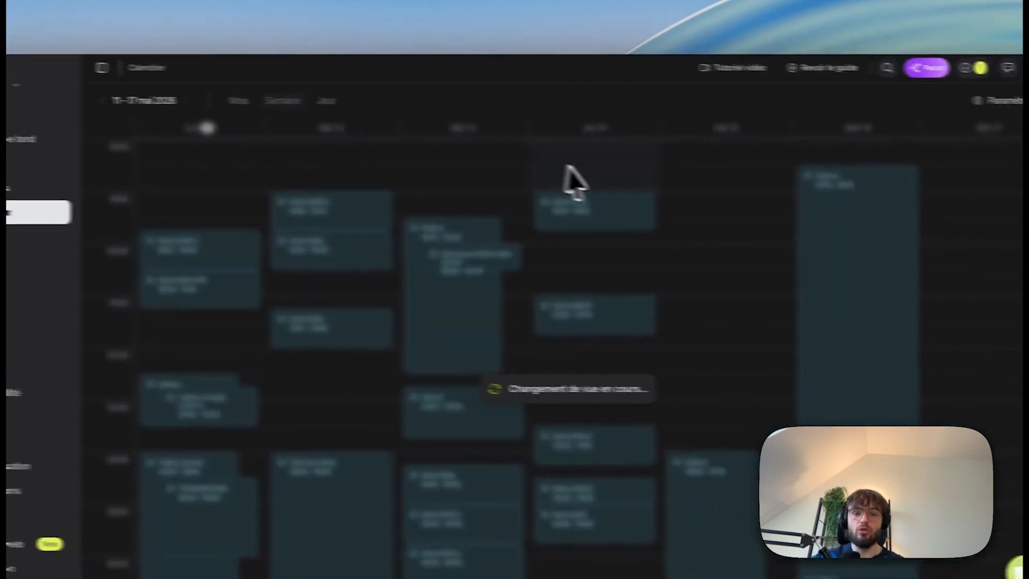
{"action": "left_click_drag", "start_coordinate": [658, 69], "coordinate": [764, 75]}
{"action": "left_click", "coordinate": [781, 157]}
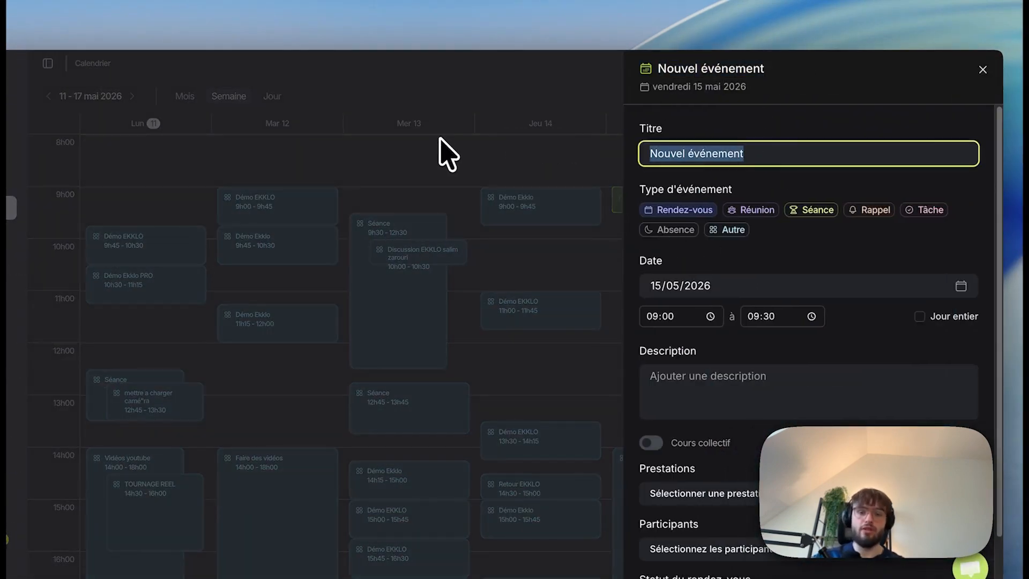
Step: Title the event as coaching with the person's first name, and copy that title into its description
{"action": "key", "text": "BackSpace"}
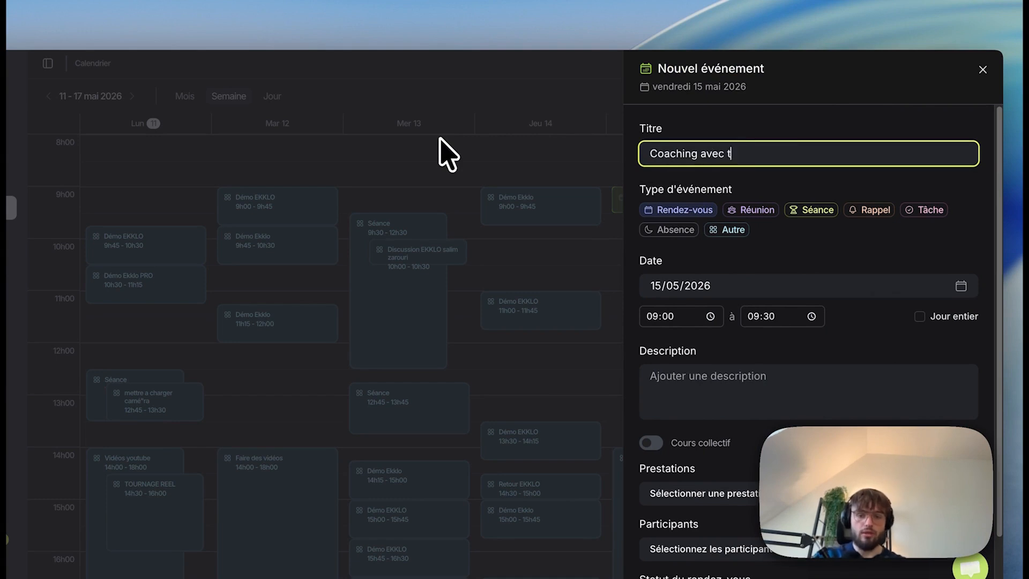
{"action": "scroll", "coordinate": [727, 198], "scroll_direction": "down", "scroll_amount": 1}
{"action": "triple_click", "coordinate": [744, 126]}
{"action": "key", "text": "super+c"}
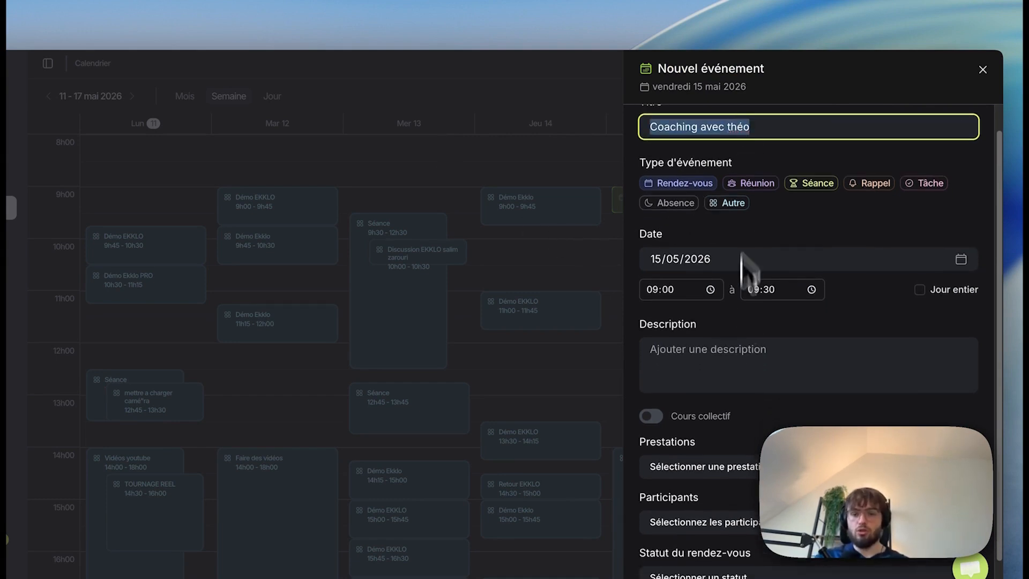
{"action": "left_click", "coordinate": [740, 346]}
{"action": "key", "text": "super+v"}
{"action": "scroll", "coordinate": [740, 346], "scroll_direction": "down", "scroll_amount": 1}
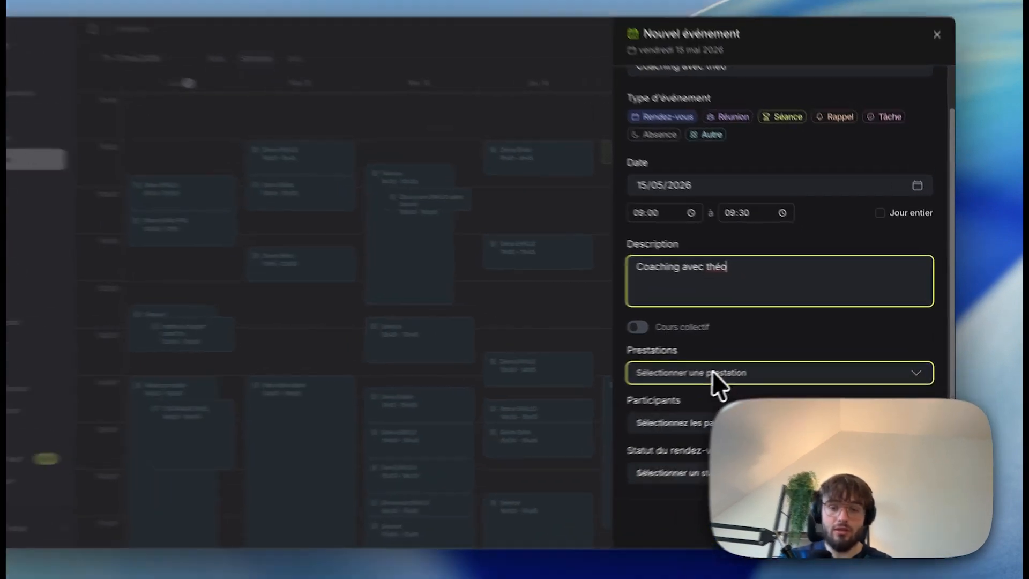
Step: Assign the 44-minute coaching service to the event and add the first listed client as participant
{"action": "left_click", "coordinate": [736, 368]}
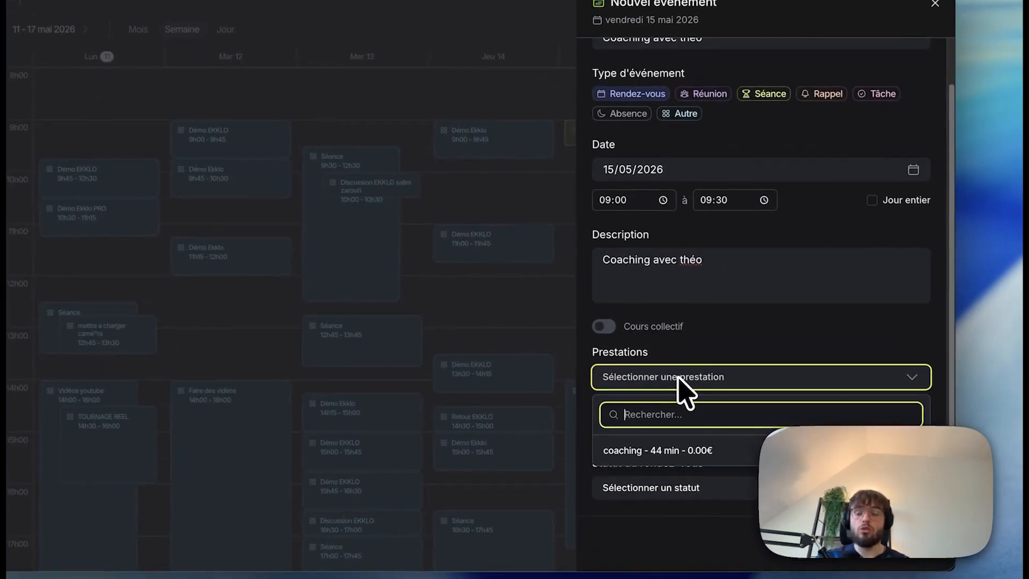
{"action": "left_click", "coordinate": [696, 451]}
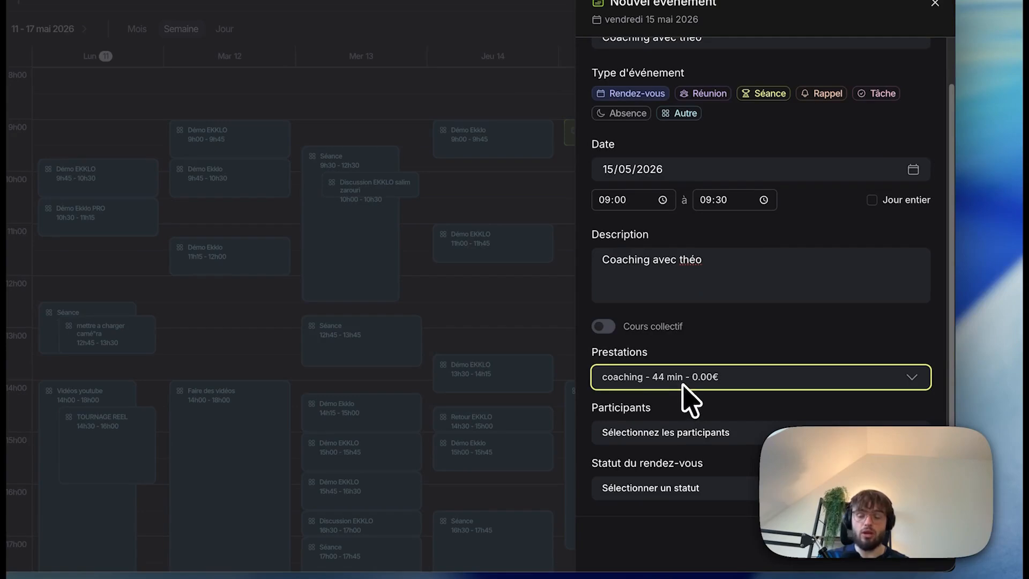
{"action": "left_click", "coordinate": [676, 429]}
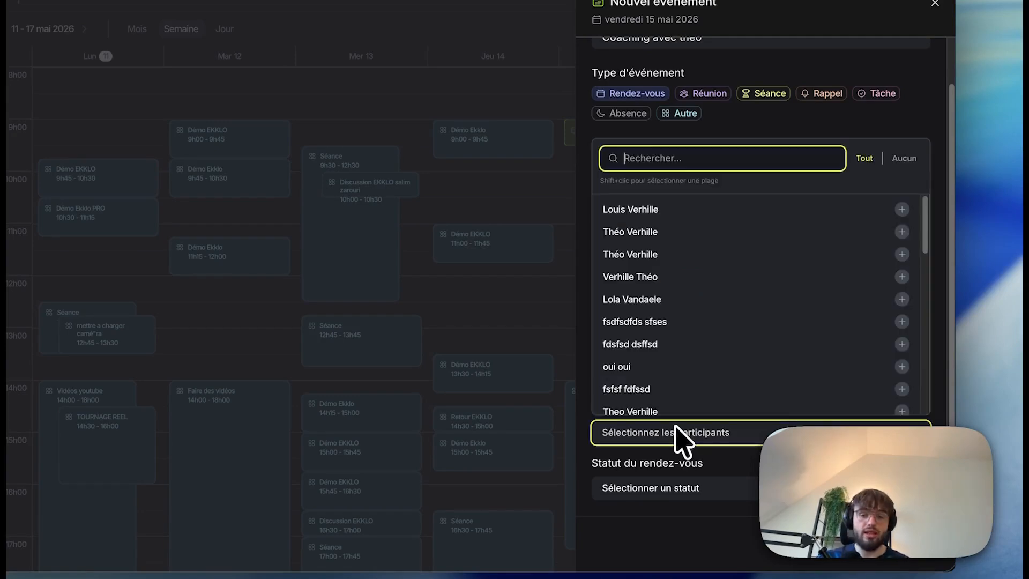
{"action": "left_click", "coordinate": [651, 210]}
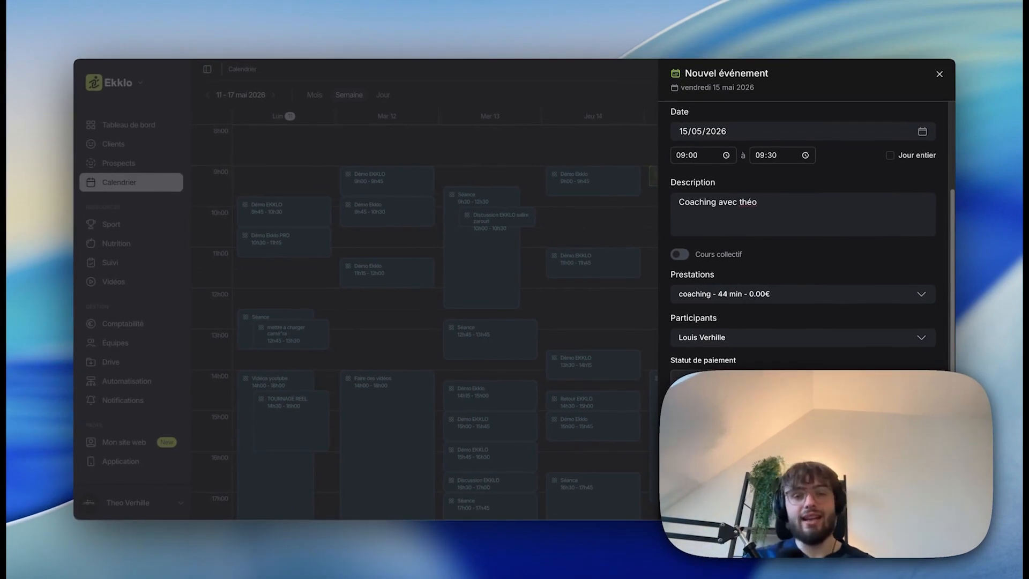
Step: Examine the participant's payment status options and the confirmation email option, and close the new event without saving
{"action": "left_click", "coordinate": [908, 387]}
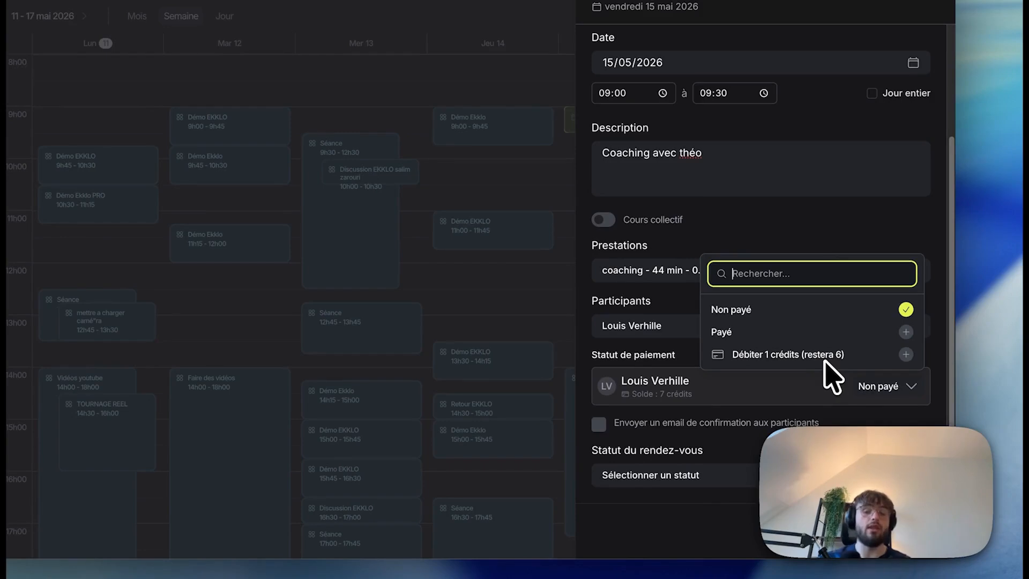
{"action": "left_click", "coordinate": [860, 415]}
{"action": "left_click_drag", "start_coordinate": [615, 423], "coordinate": [761, 423]}
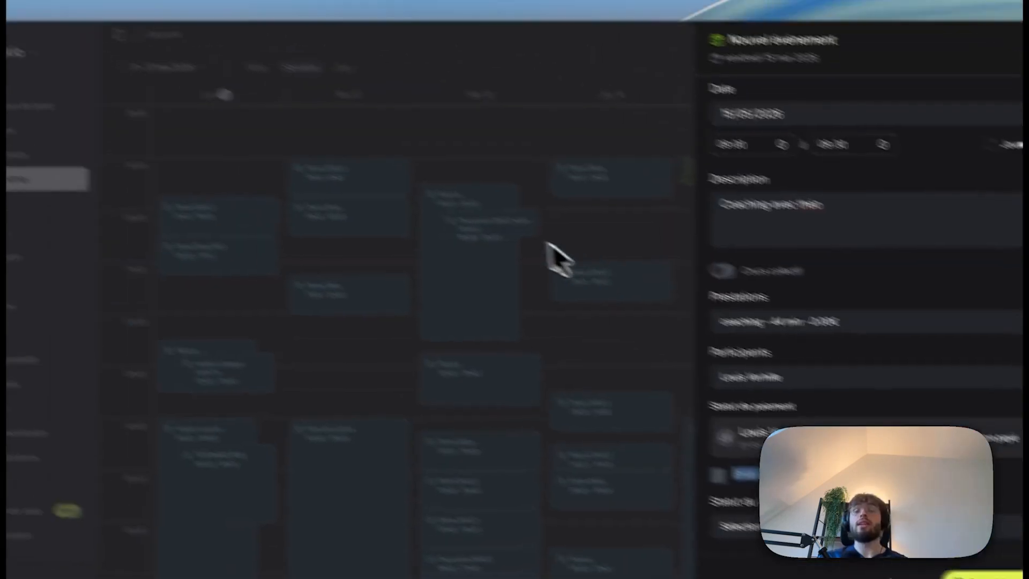
{"action": "left_click", "coordinate": [417, 187]}
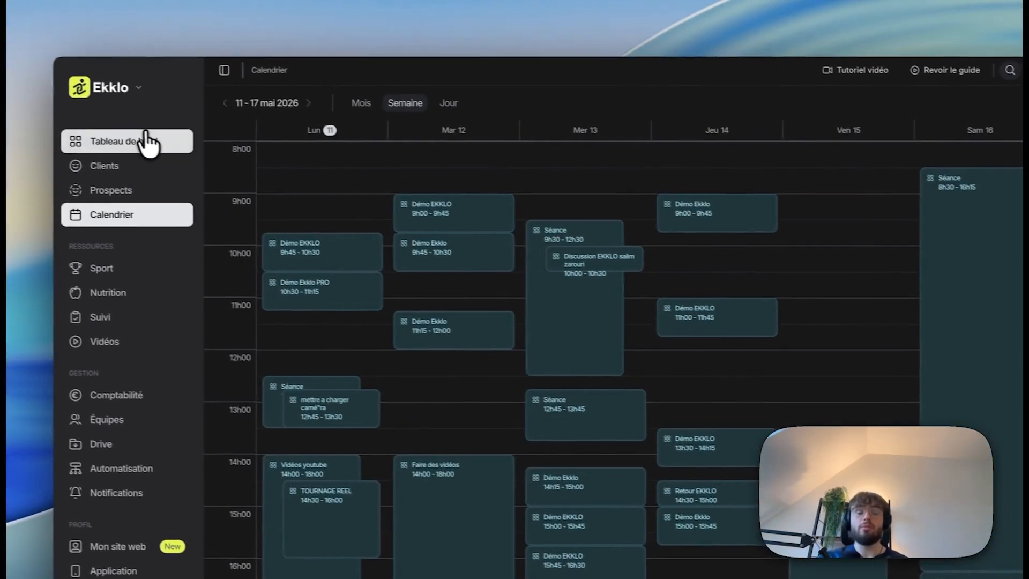
Step: View the Tableau de bord with the day's planning, and reopen the Calendrier in month view
{"action": "left_click", "coordinate": [109, 134]}
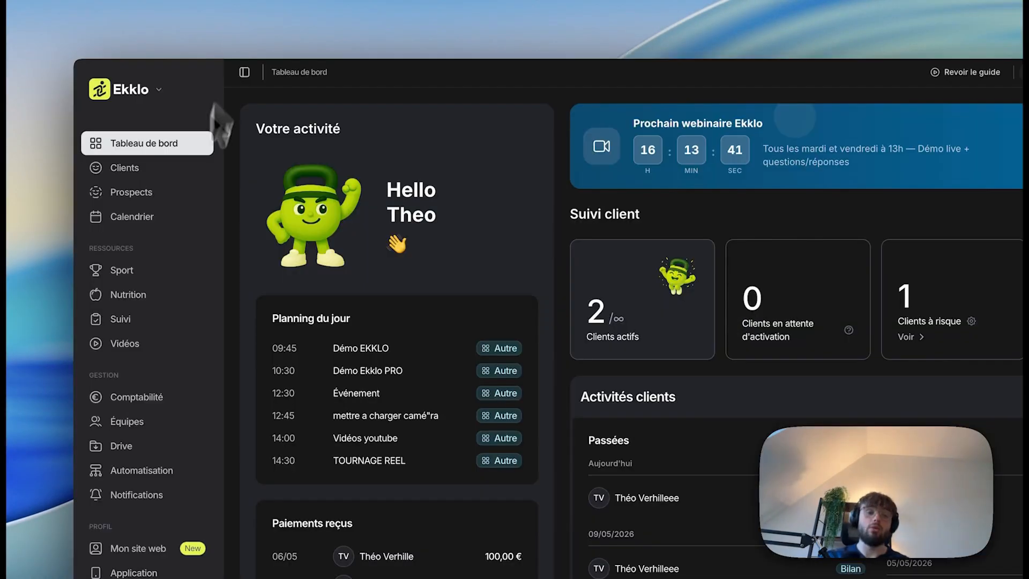
{"action": "left_click", "coordinate": [126, 217]}
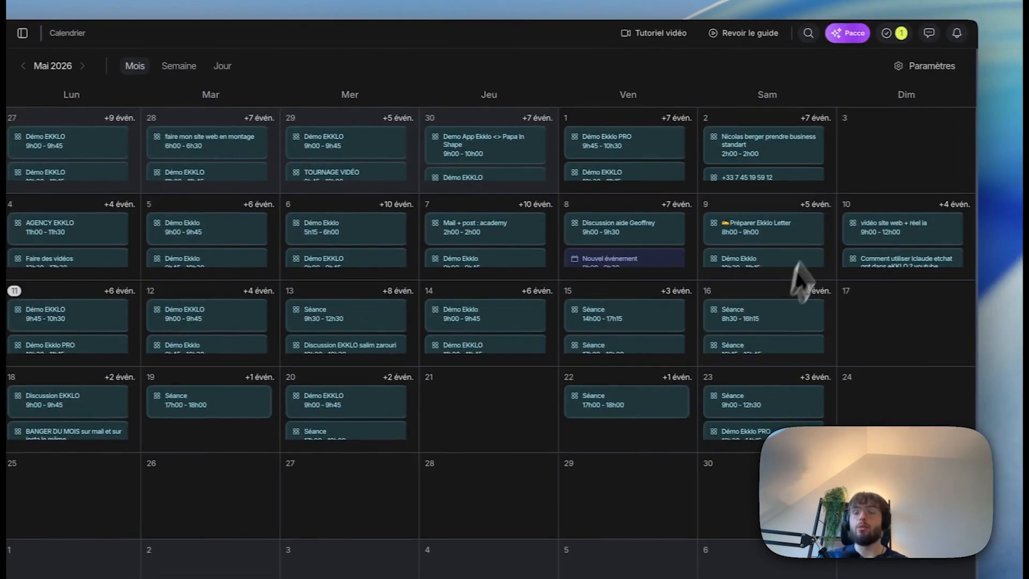